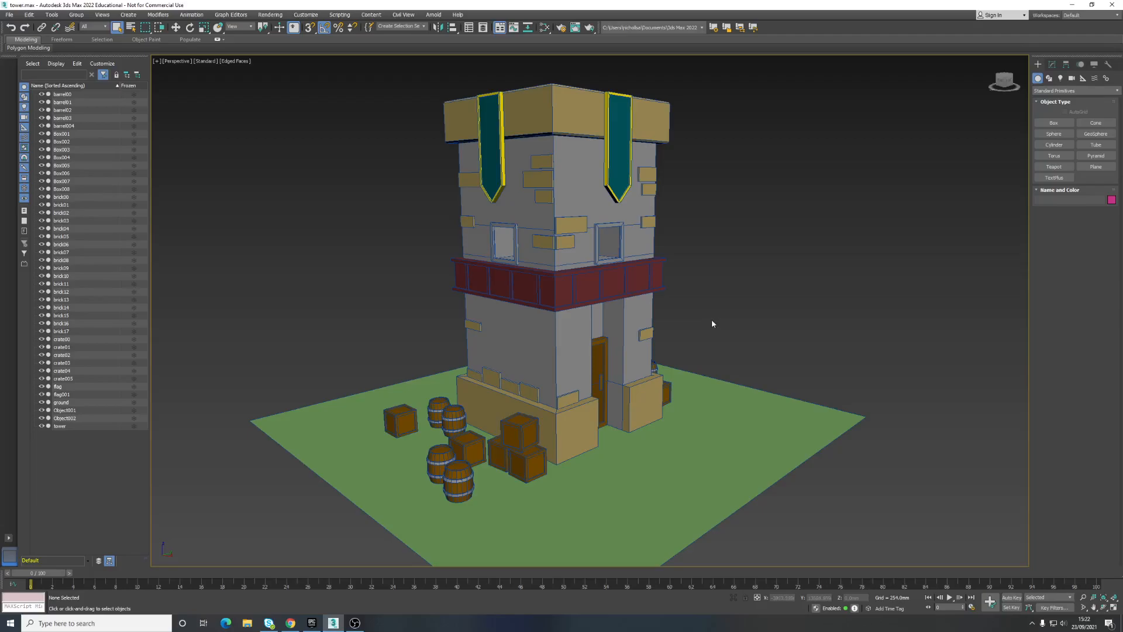
# Select the tower body and activate the Move tool on it.
pyautogui.keyDown('alt'); pyautogui.moveTo(710, 316); pyautogui.dragTo(695, 314, button='middle'); pyautogui.keyUp('alt')
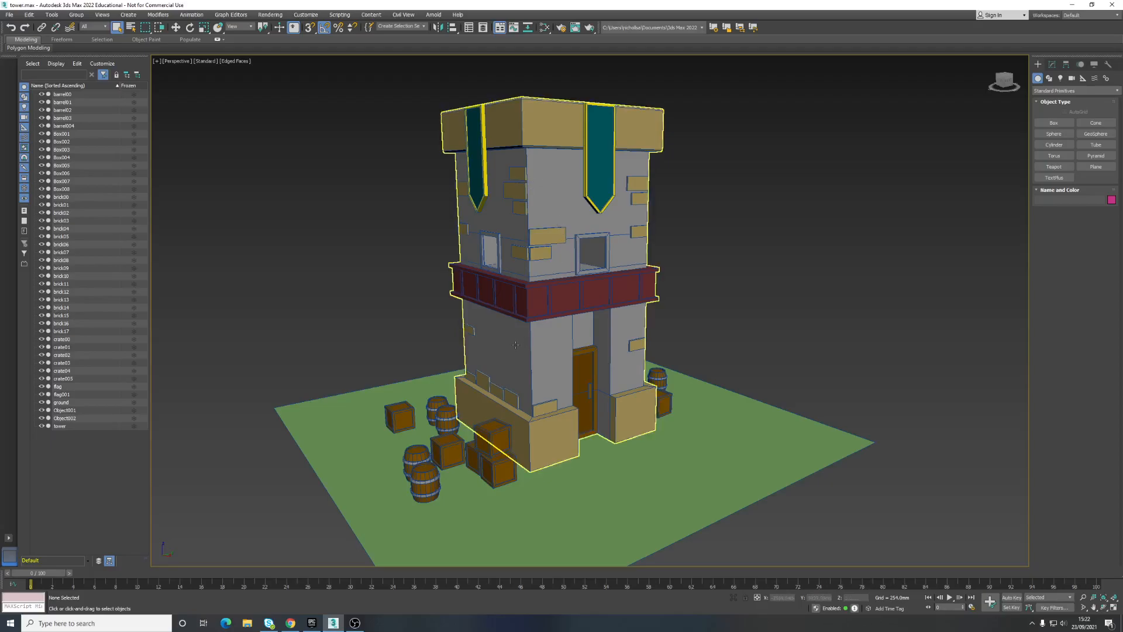
pyautogui.moveTo(431, 328); pyautogui.dragTo(451, 311, button='middle')
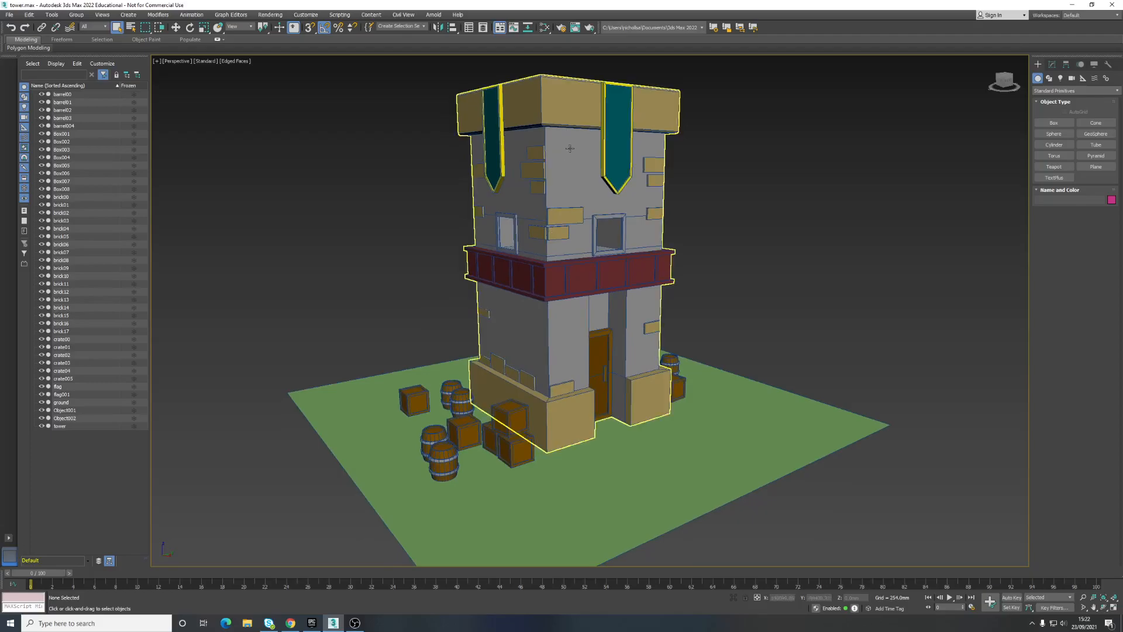
pyautogui.click(570, 182)
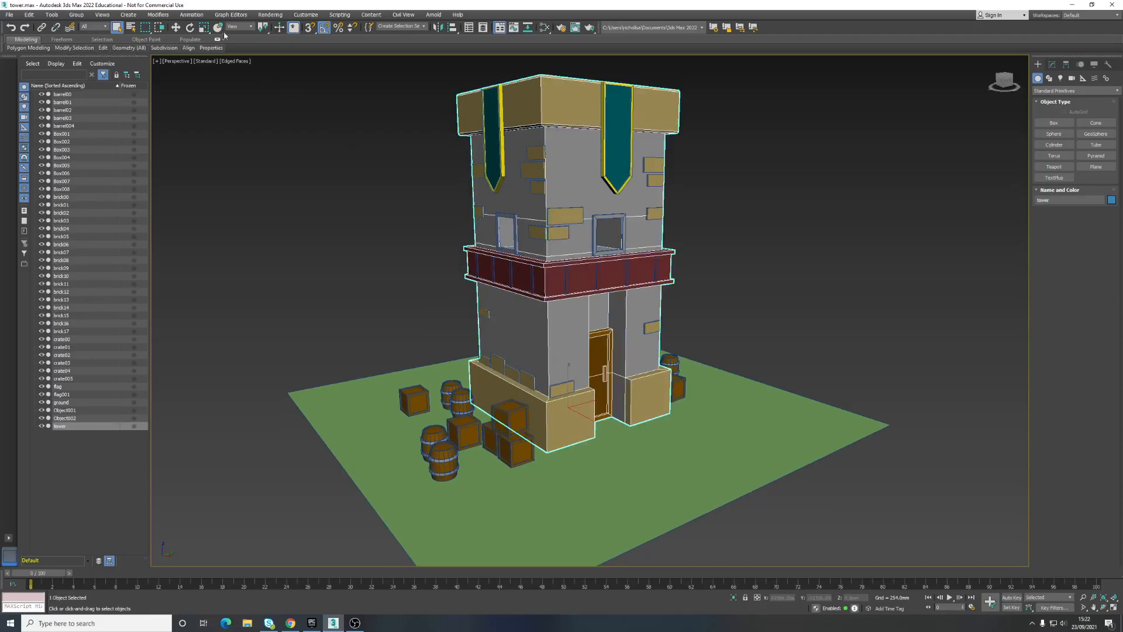
pyautogui.click(176, 27)
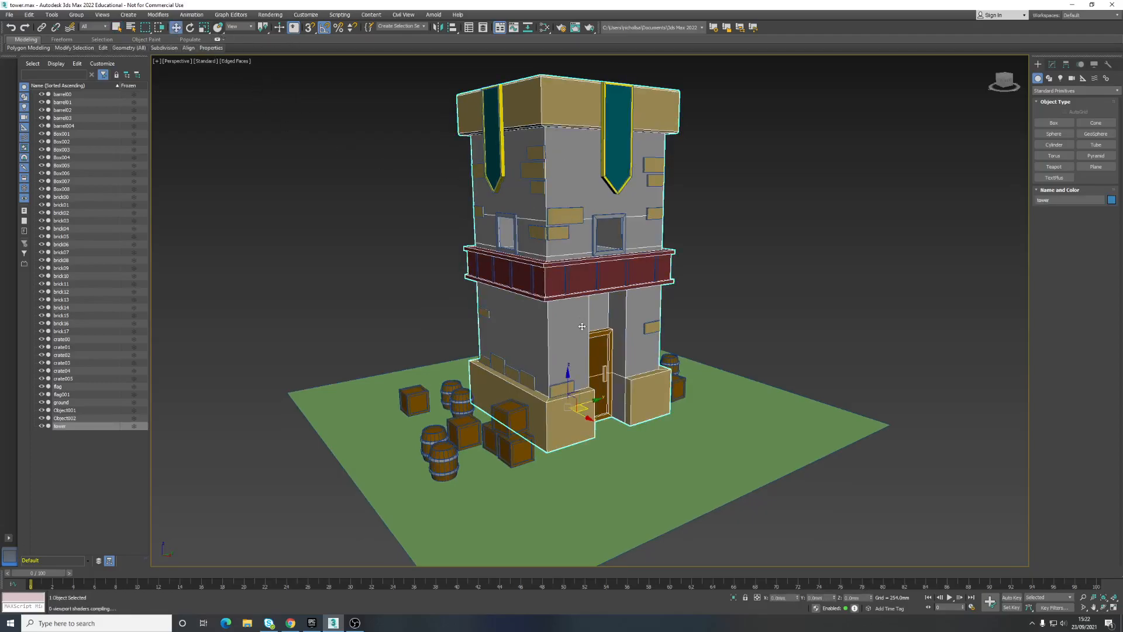
pyautogui.keyDown('alt'); pyautogui.moveTo(582, 326); pyautogui.dragTo(494, 356, button='middle'); pyautogui.keyUp('alt')
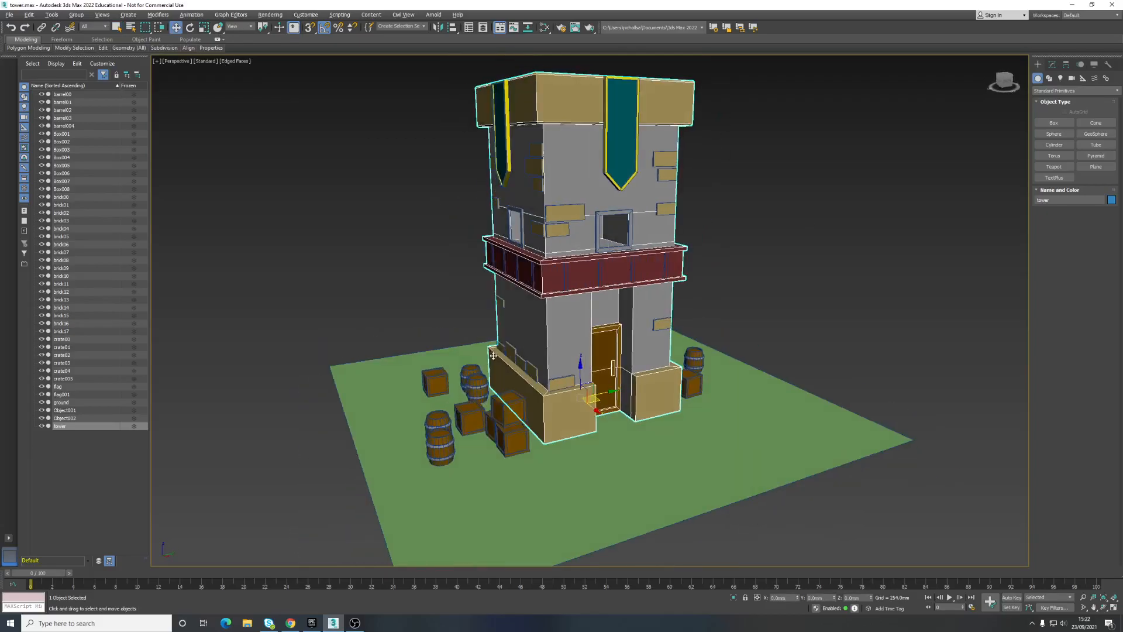
# Select the crates and barrels around the tower one at a time to check which are separate objects.
pyautogui.click(468, 374)
pyautogui.click(438, 383)
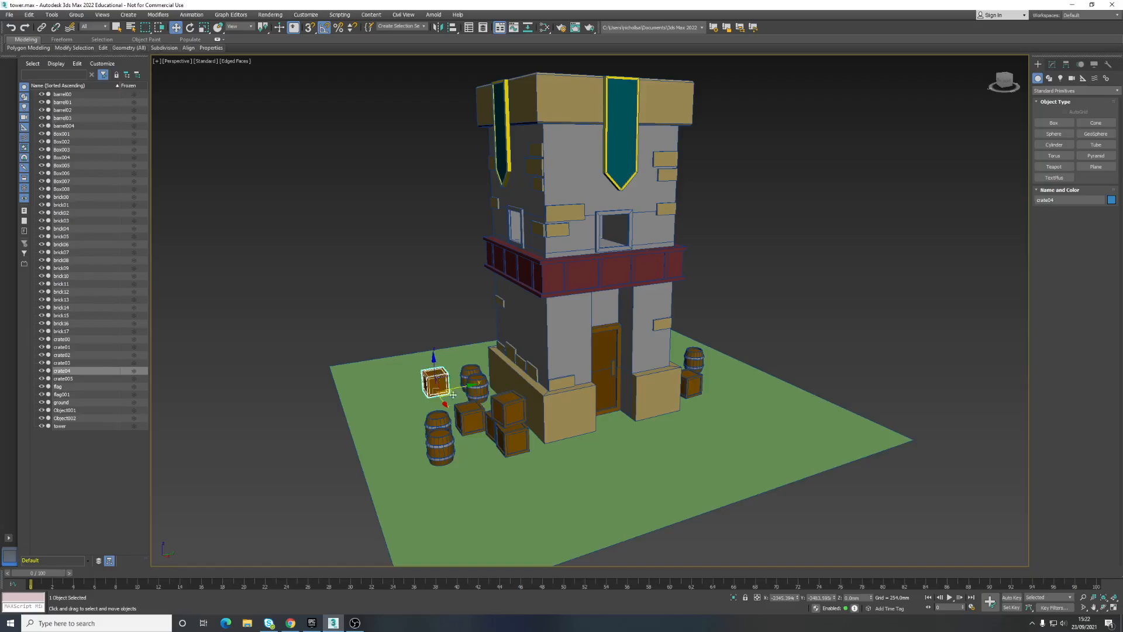
pyautogui.click(474, 391)
pyautogui.click(508, 406)
pyautogui.click(511, 438)
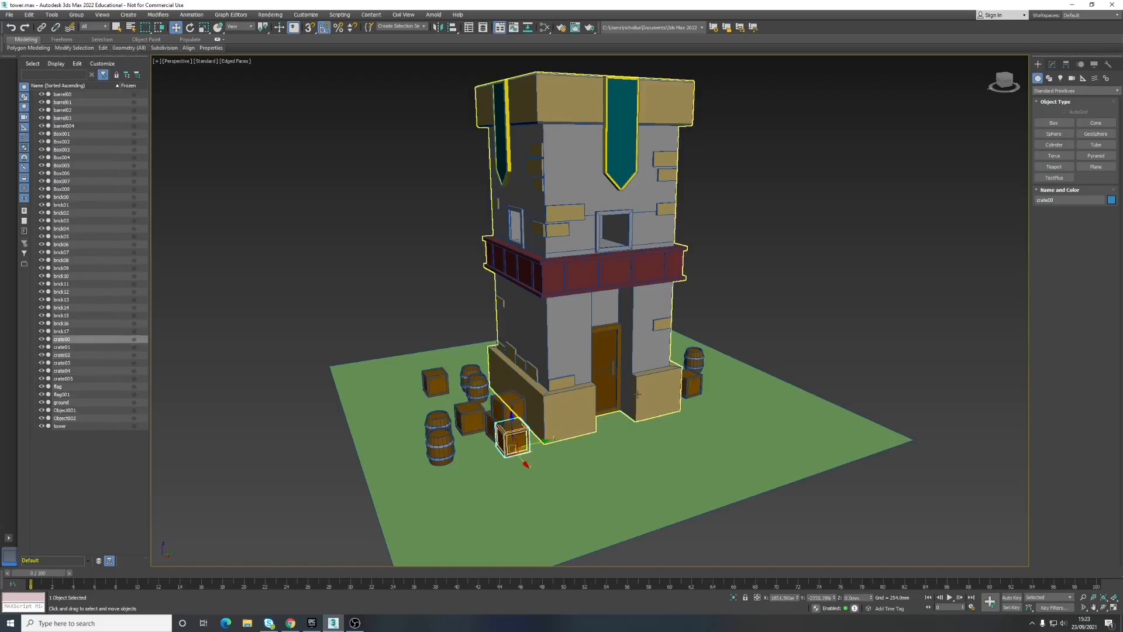
pyautogui.click(691, 386)
pyautogui.click(662, 378)
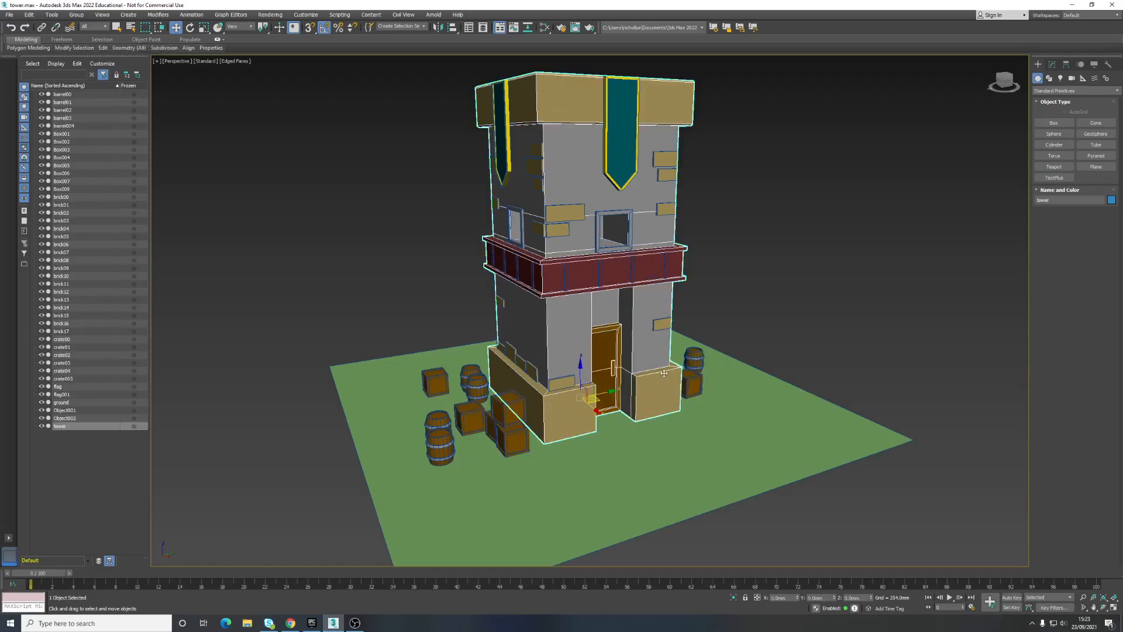
# Select individual wall bricks and both hanging flags in turn to check whether they are separate from the tower.
pyautogui.click(663, 326)
pyautogui.click(665, 316)
pyautogui.click(665, 209)
pyautogui.click(665, 173)
pyautogui.click(665, 161)
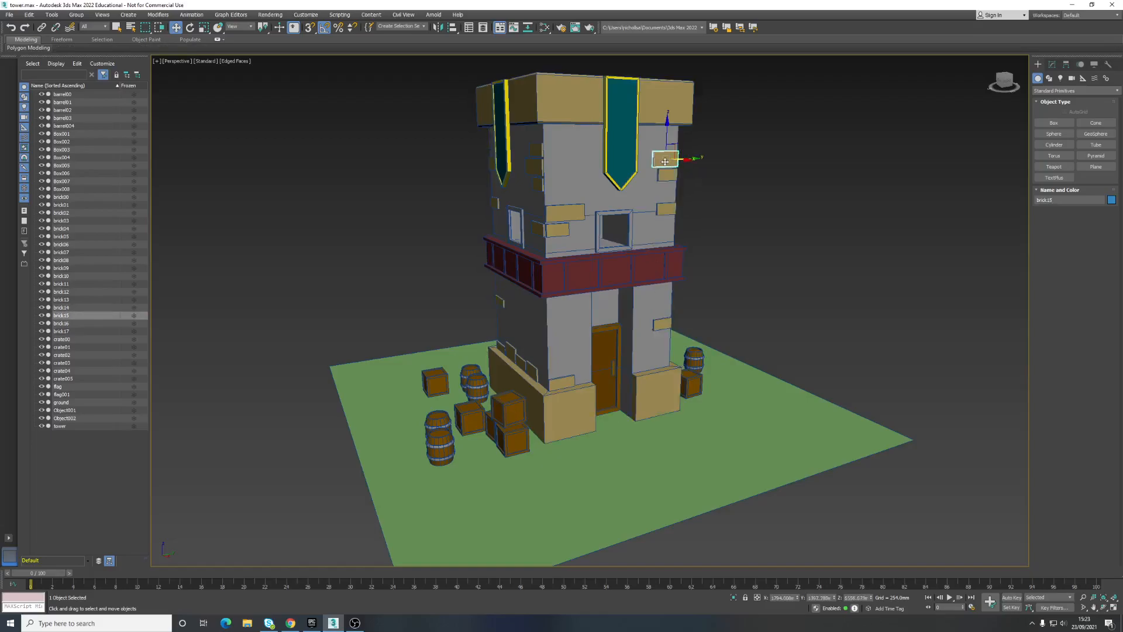
pyautogui.click(559, 211)
pyautogui.click(610, 148)
pyautogui.click(500, 147)
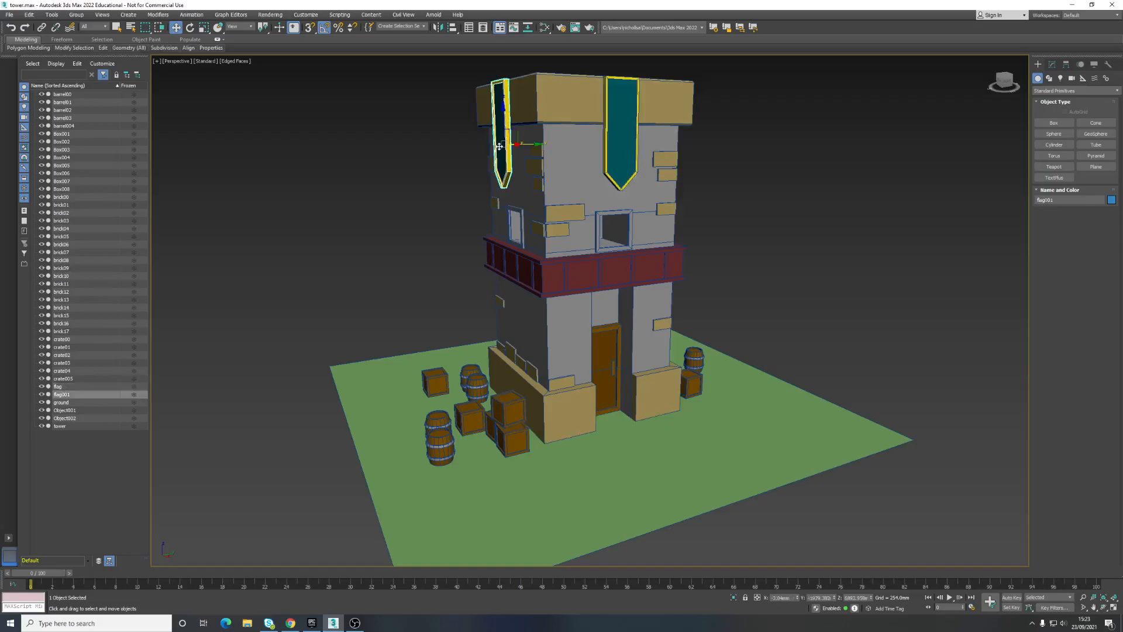
pyautogui.keyDown('alt'); pyautogui.moveTo(500, 146); pyautogui.dragTo(538, 166, button='middle'); pyautogui.keyUp('alt')
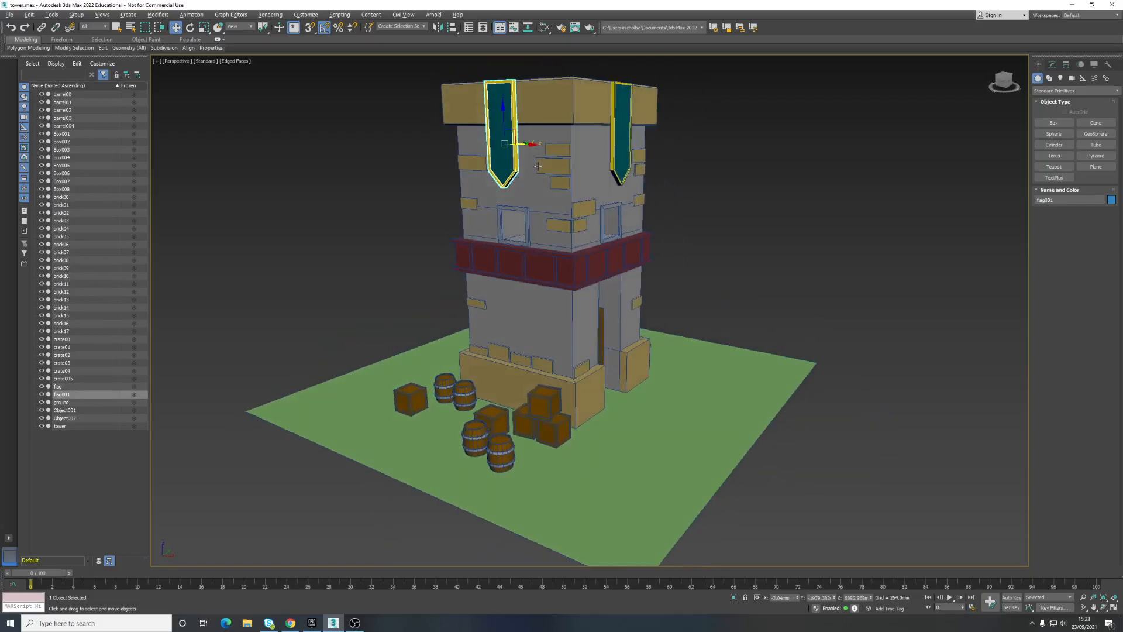
# Check the barrels and stacked crates in front of the tower by selecting each one separately.
pyautogui.click(475, 436)
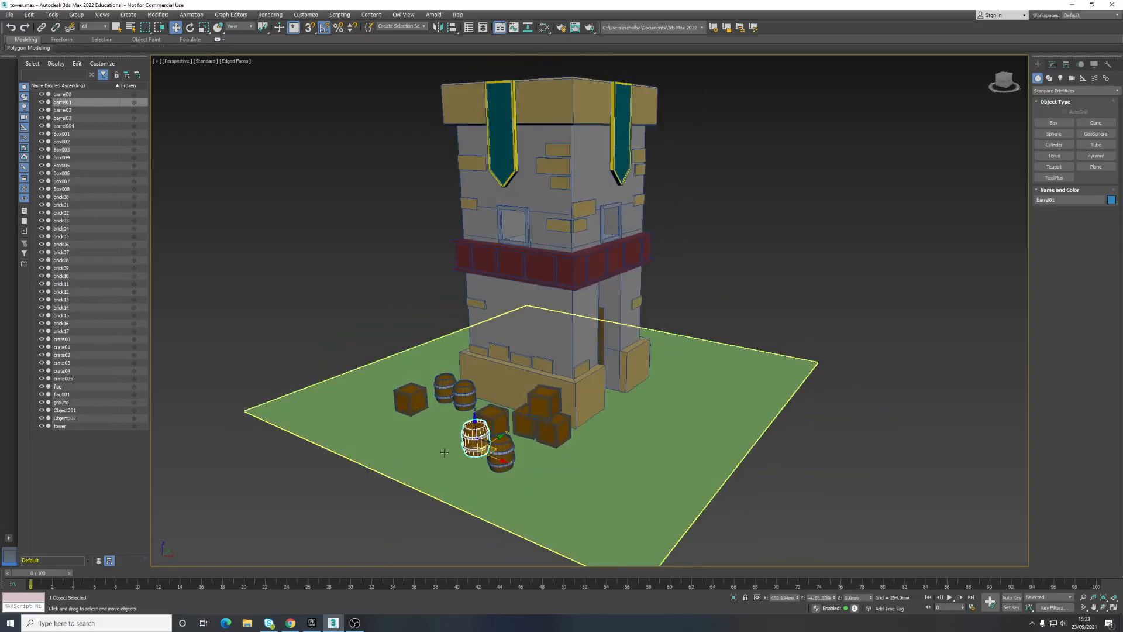
pyautogui.click(501, 454)
pyautogui.click(532, 423)
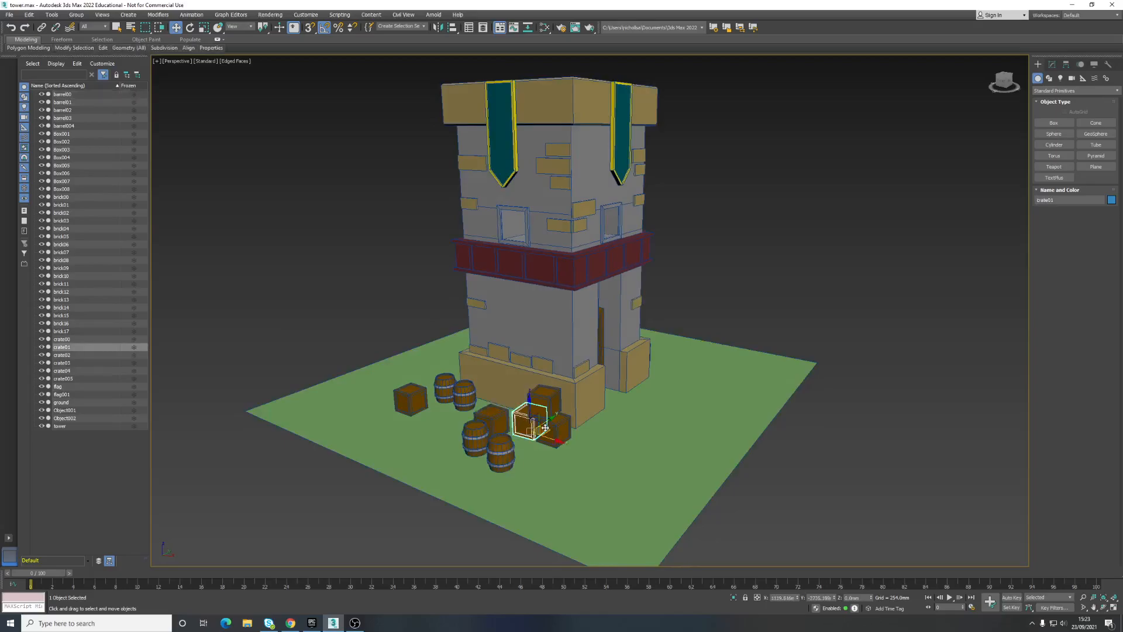
pyautogui.click(544, 400)
pyautogui.keyDown('alt'); pyautogui.moveTo(579, 368); pyautogui.dragTo(526, 372, button='middle'); pyautogui.keyUp('alt')
pyautogui.click(534, 430)
pyautogui.click(479, 411)
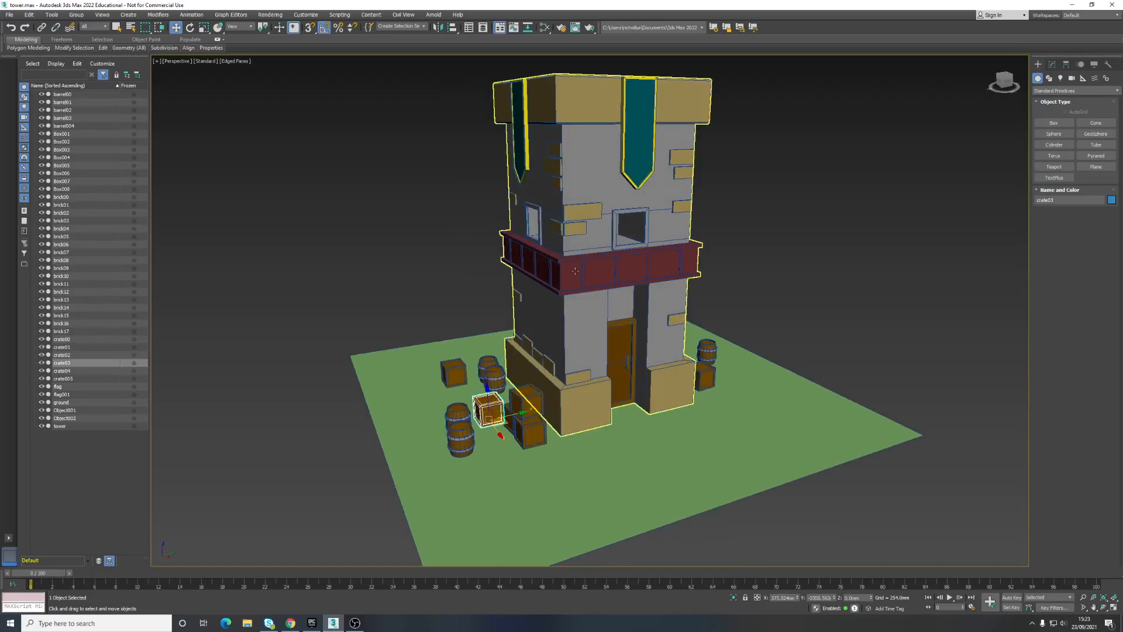
# Try moving the tower body away from its bricks and flags, and undo the move.
pyautogui.click(603, 204)
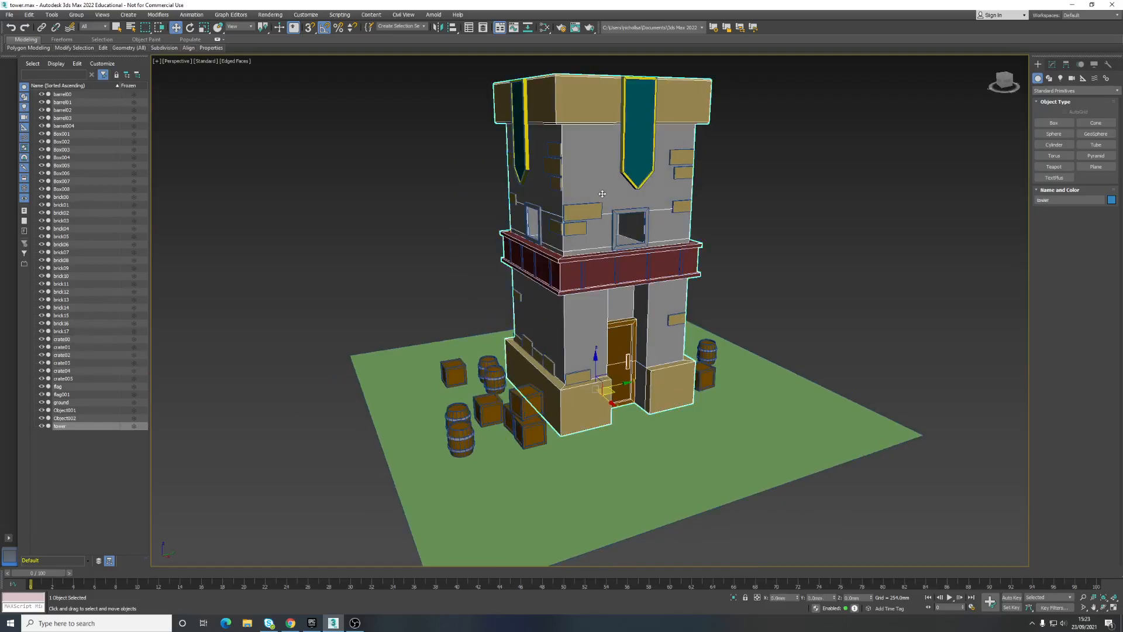
pyautogui.moveTo(635, 379); pyautogui.dragTo(775, 340)
pyautogui.keyDown('alt'); pyautogui.moveTo(616, 266); pyautogui.dragTo(593, 217, button='middle'); pyautogui.keyUp('alt')
pyautogui.hotkey('ctrl', 'z')
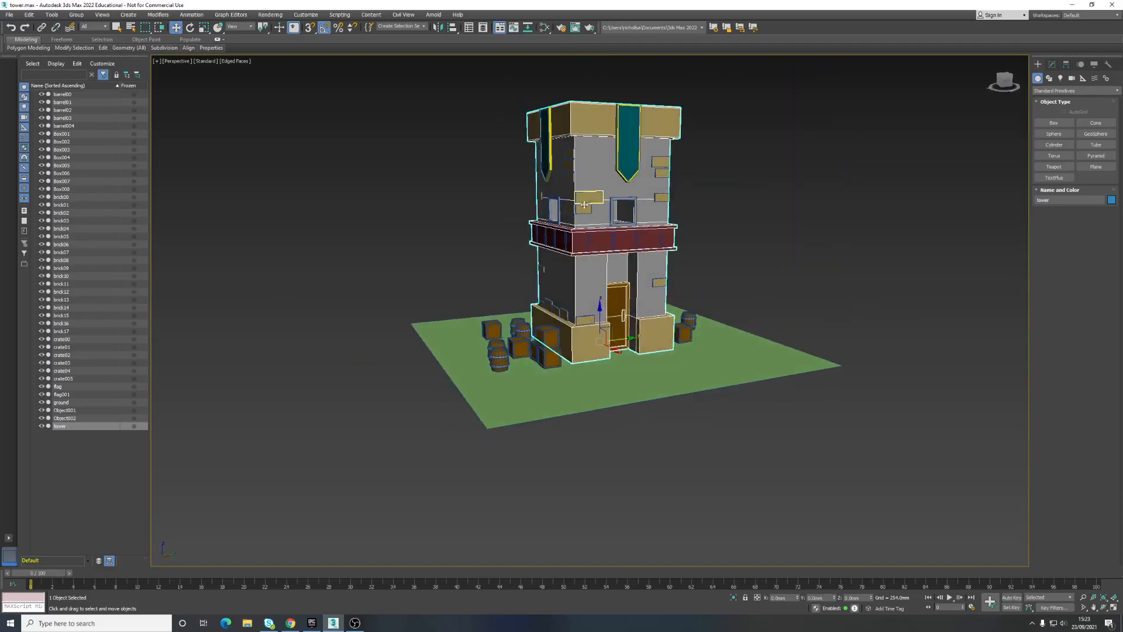
# Select the three separate bricks on the upper outer corner of the door-side wall together, and clear the selection.
pyautogui.click(659, 162)
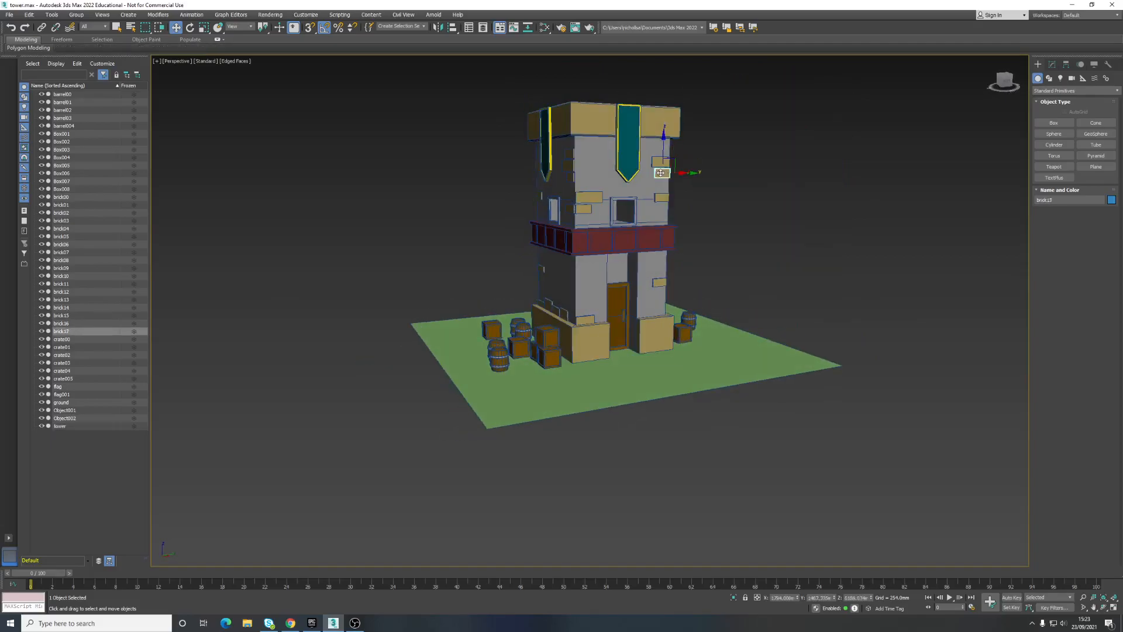
pyautogui.keyDown('ctrl'); pyautogui.click(662, 174); pyautogui.keyUp('ctrl')
pyautogui.keyDown('ctrl'); pyautogui.click(661, 197); pyautogui.keyUp('ctrl')
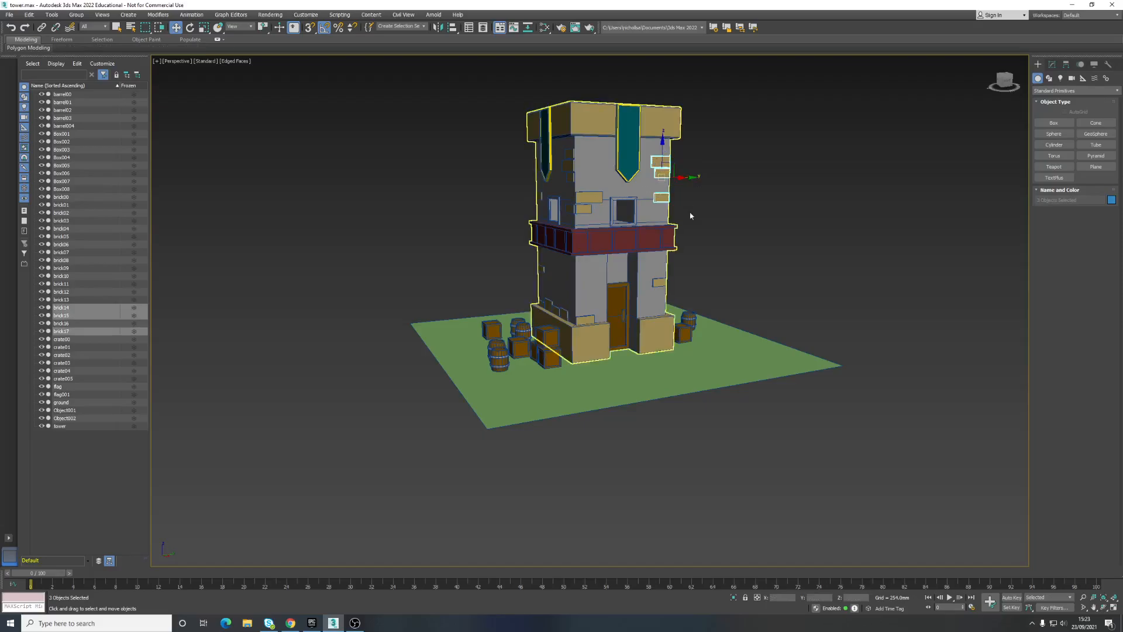
pyautogui.moveTo(621, 245)
pyautogui.mouseDown(button='middle')
pyautogui.moveTo(596, 257)
pyautogui.moveTo(622, 239)
pyautogui.mouseUp(button='middle')
pyautogui.click(711, 218)
# Attach the door-side flag to the tower's Editable Poly, using Match Material IDs to Material with Condense Material and IDs.
pyautogui.click(622, 240)
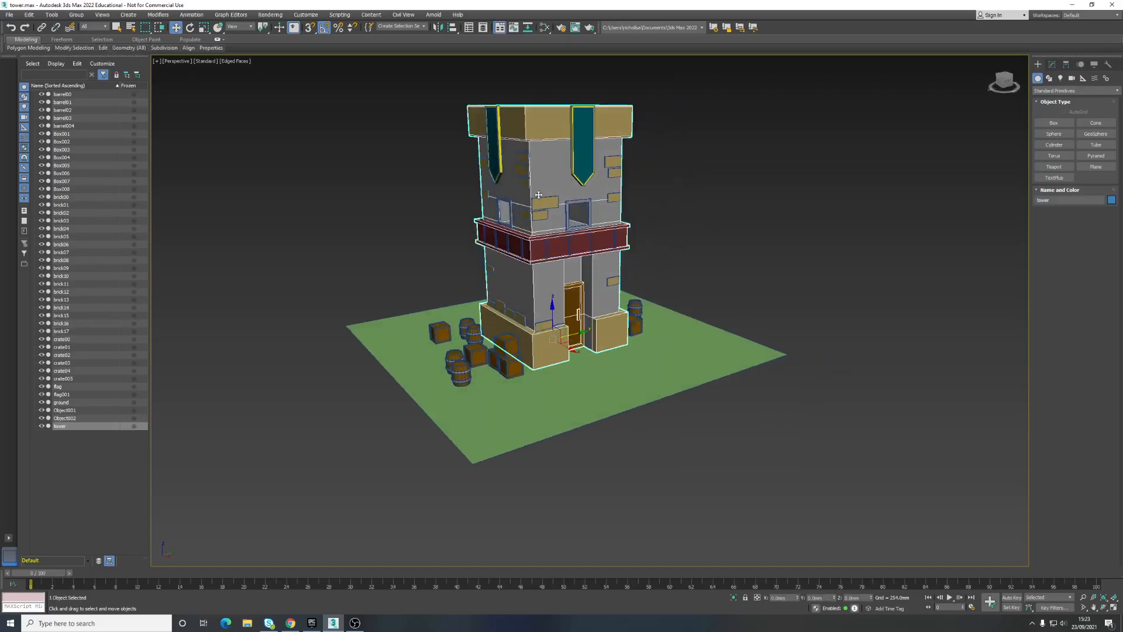
pyautogui.moveTo(556, 204); pyautogui.dragTo(560, 224, button='middle')
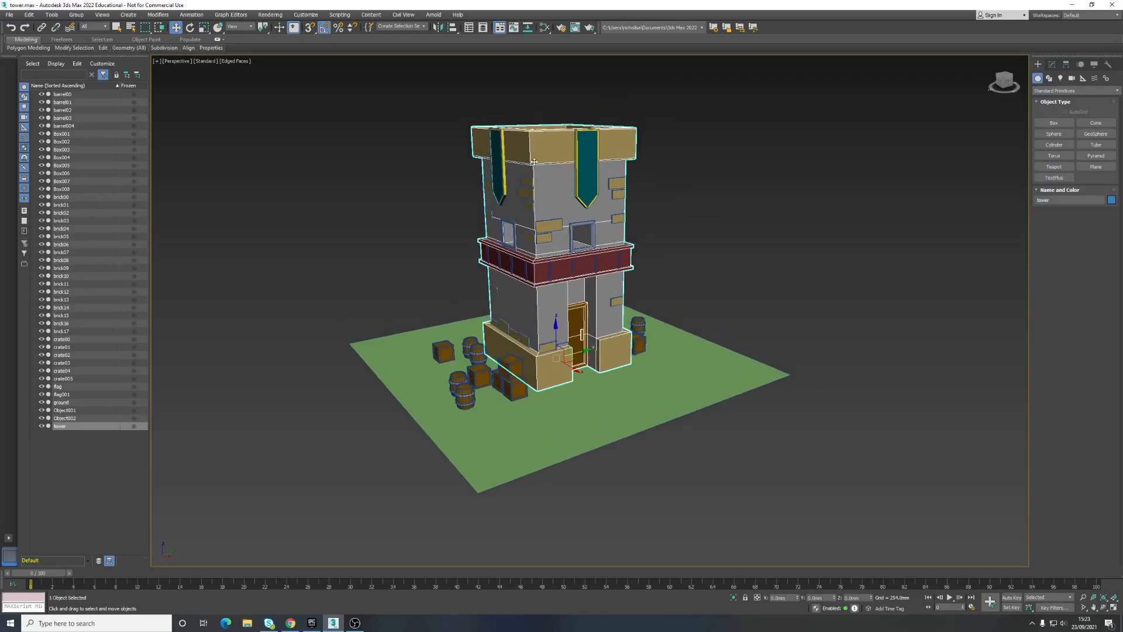
pyautogui.scroll(4, 536, 163)
pyautogui.moveTo(530, 179); pyautogui.dragTo(529, 162, button='middle')
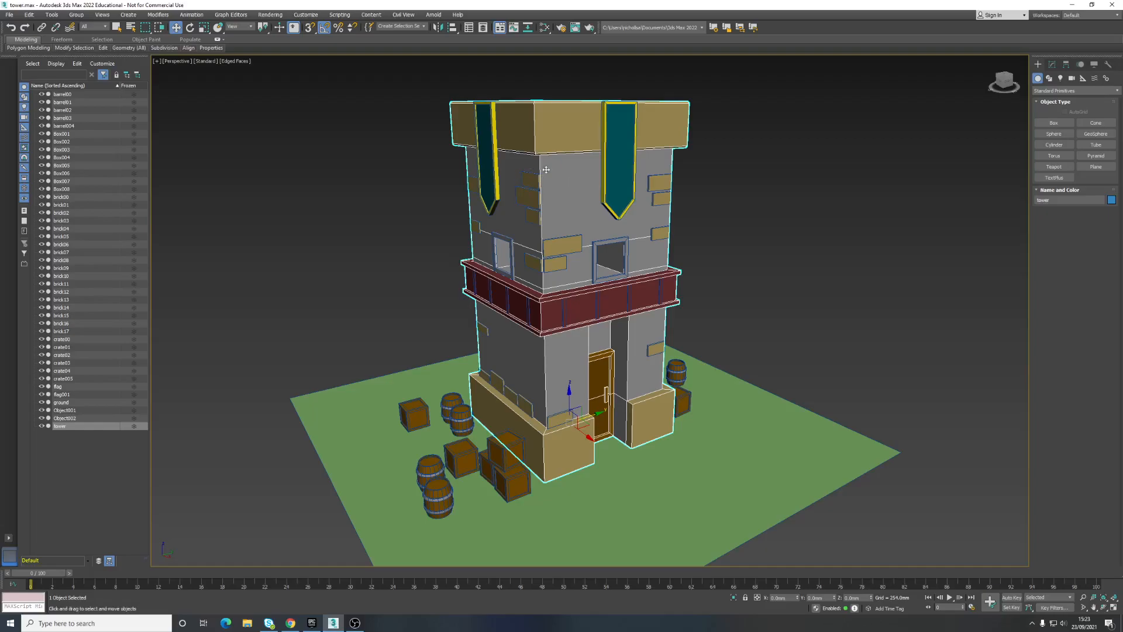
pyautogui.click(1057, 66)
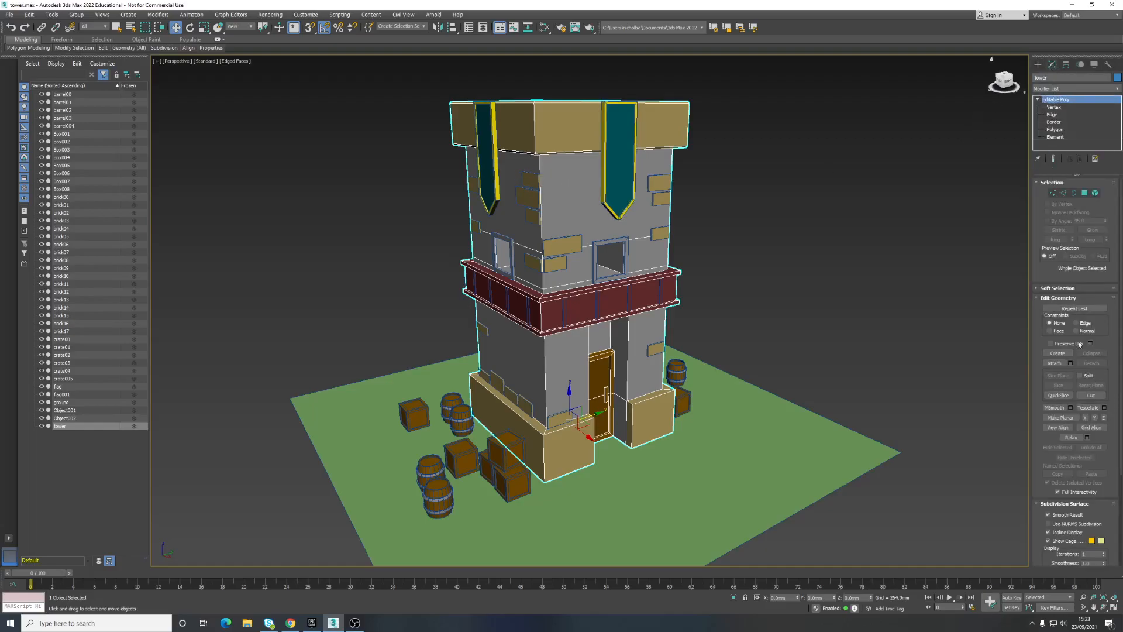
pyautogui.click(1055, 363)
pyautogui.moveTo(987, 314); pyautogui.dragTo(961, 304, button='middle')
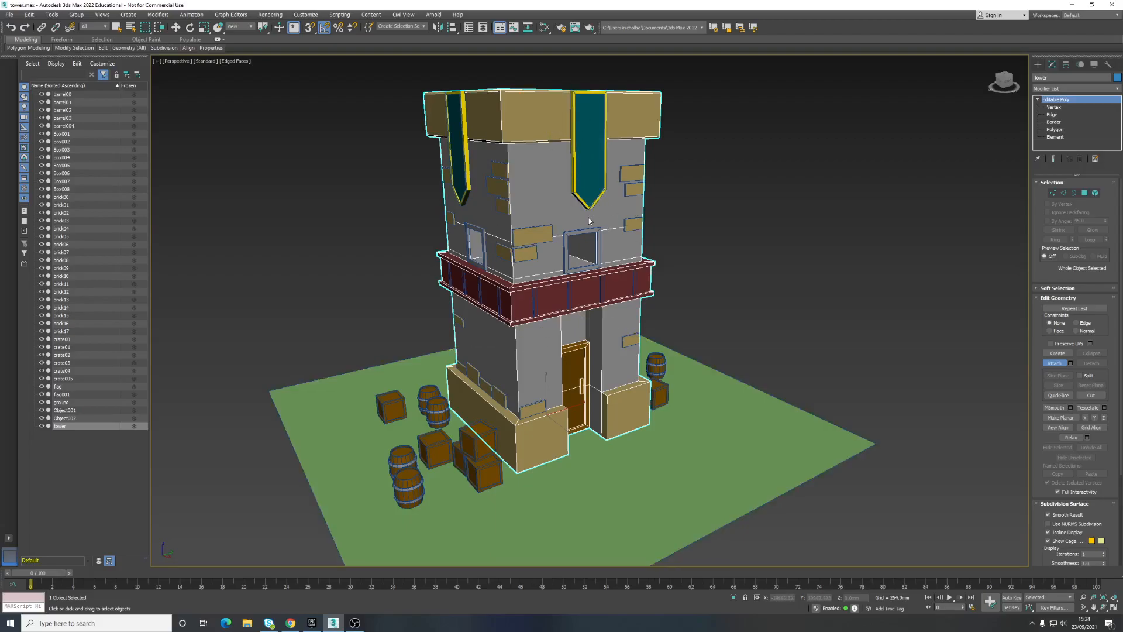
pyautogui.click(589, 150)
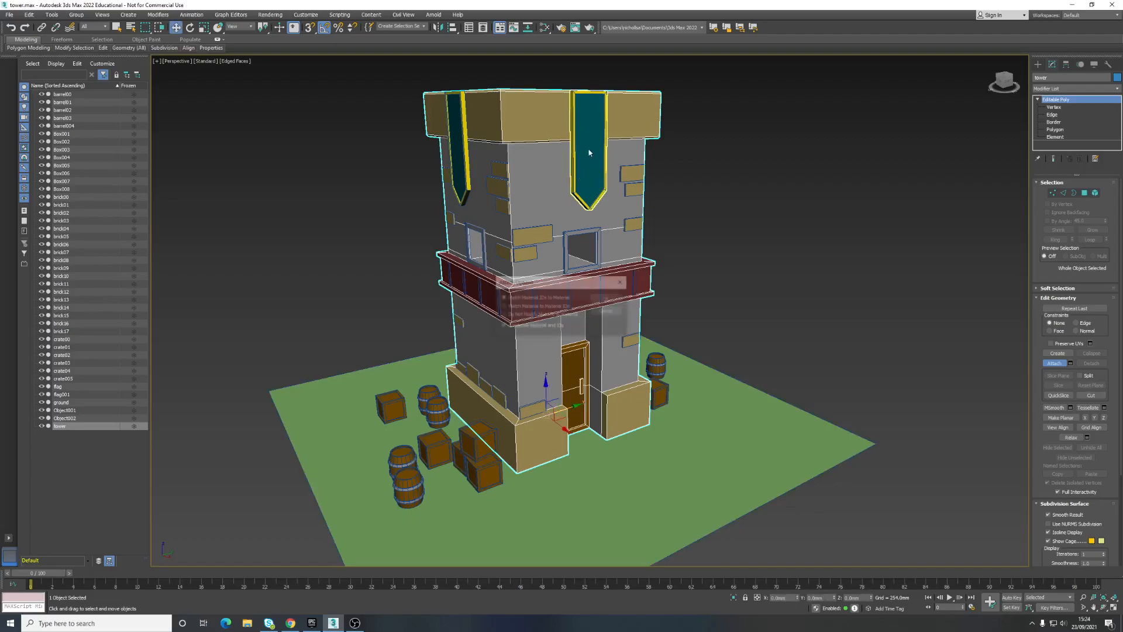
pyautogui.moveTo(572, 284); pyautogui.dragTo(755, 155)
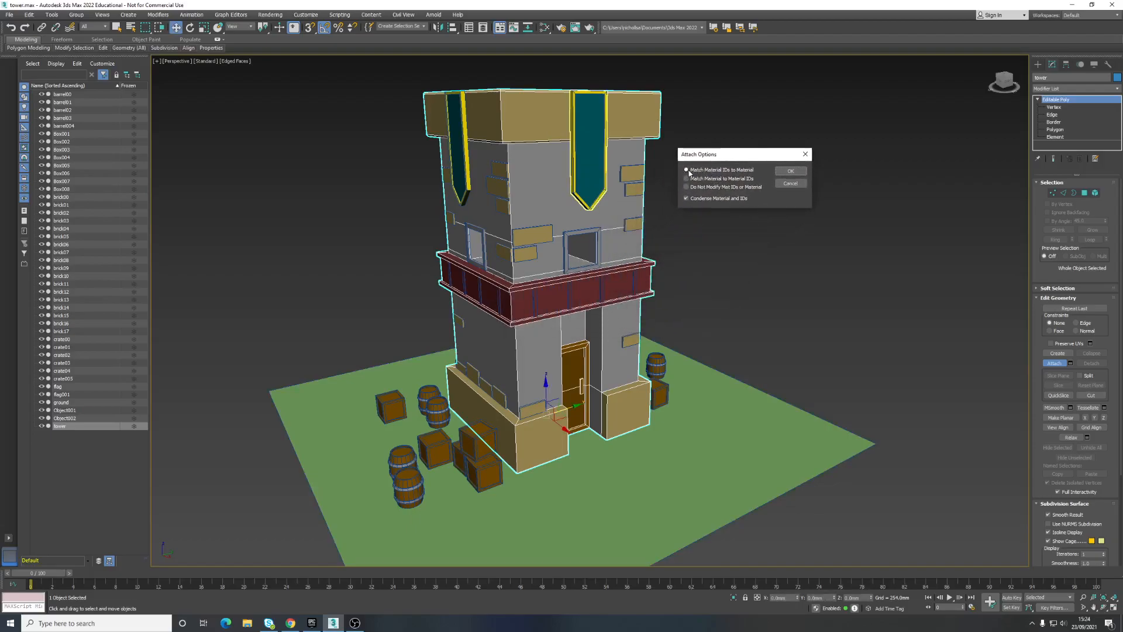
pyautogui.click(790, 171)
# Attach the remaining flag to the tower with the same material options.
pyautogui.keyDown('alt'); pyautogui.moveTo(602, 174); pyautogui.dragTo(615, 186, button='middle'); pyautogui.keyUp('alt')
pyautogui.click(614, 186)
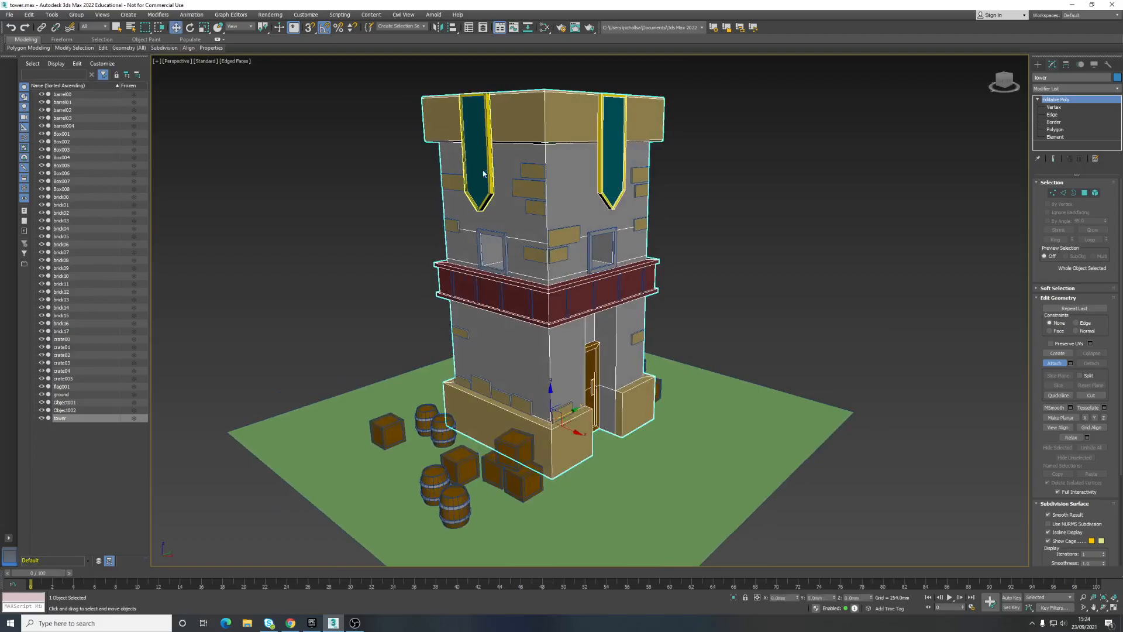
pyautogui.click(606, 299)
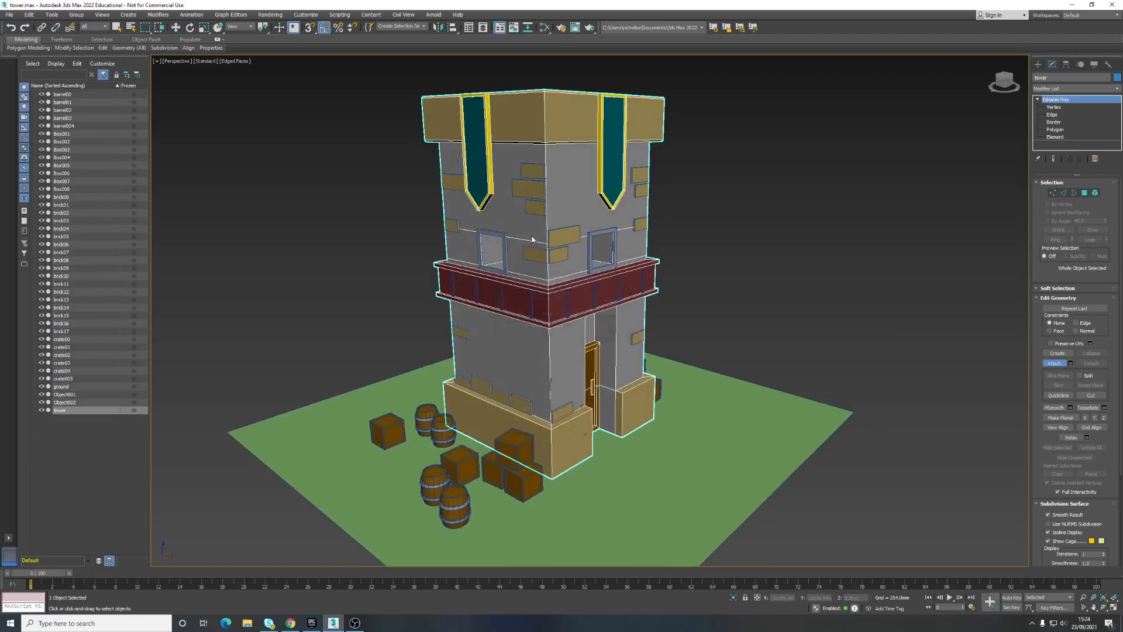
# Attach the three stacked bricks near the tower's upper front corner, accepting the same material options for each.
pyautogui.click(532, 171)
pyautogui.click(603, 300)
pyautogui.click(536, 206)
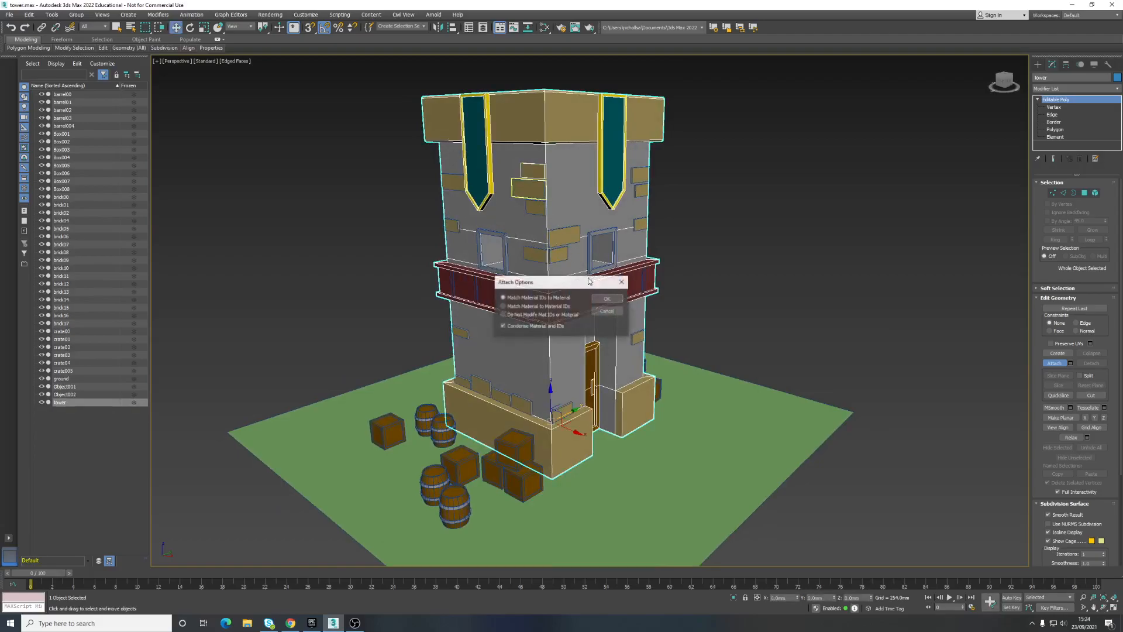
pyautogui.click(607, 298)
pyautogui.click(538, 209)
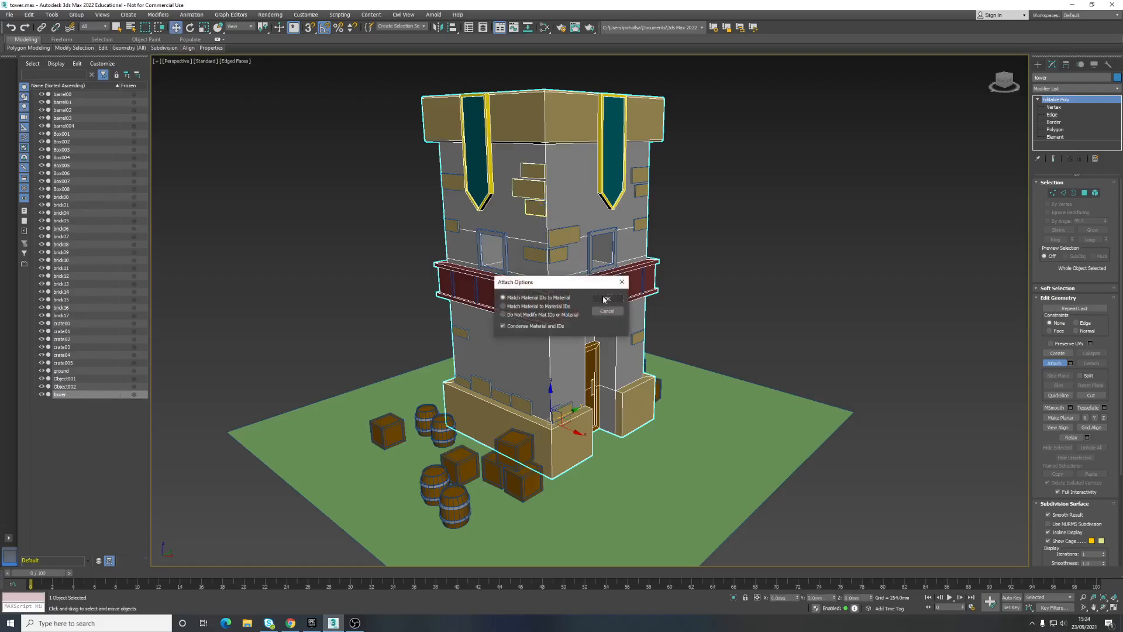
pyautogui.click(607, 298)
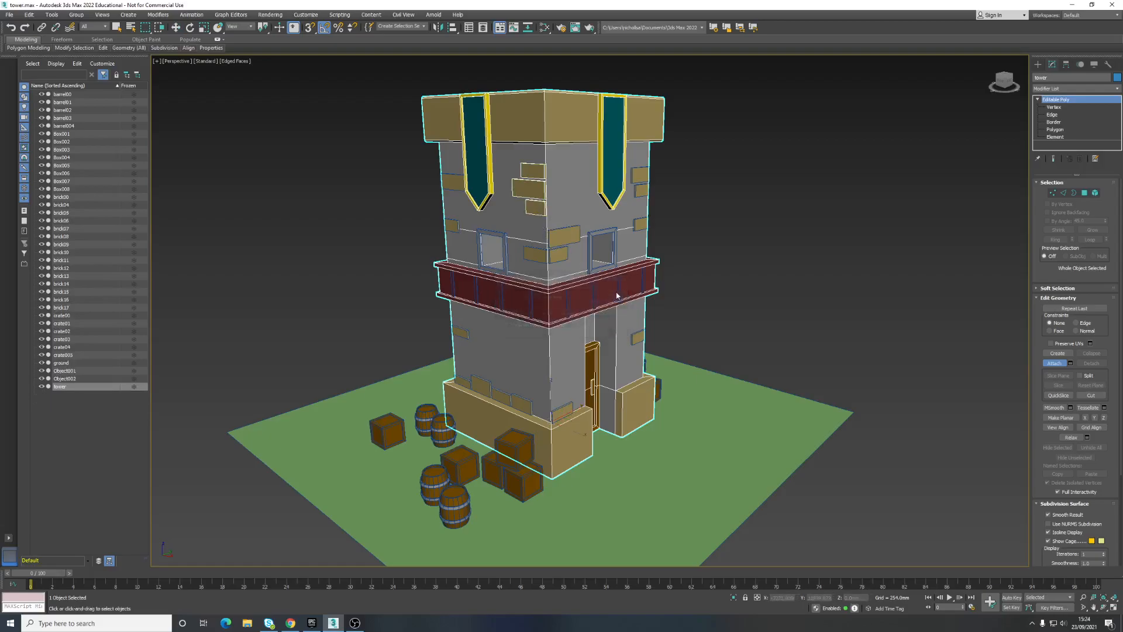
# Attach Box001 through Box008 to the tower from the attach list, using Match Material IDs to Material with Condense Material and IDs.
pyautogui.click(1062, 362)
pyautogui.click(1070, 362)
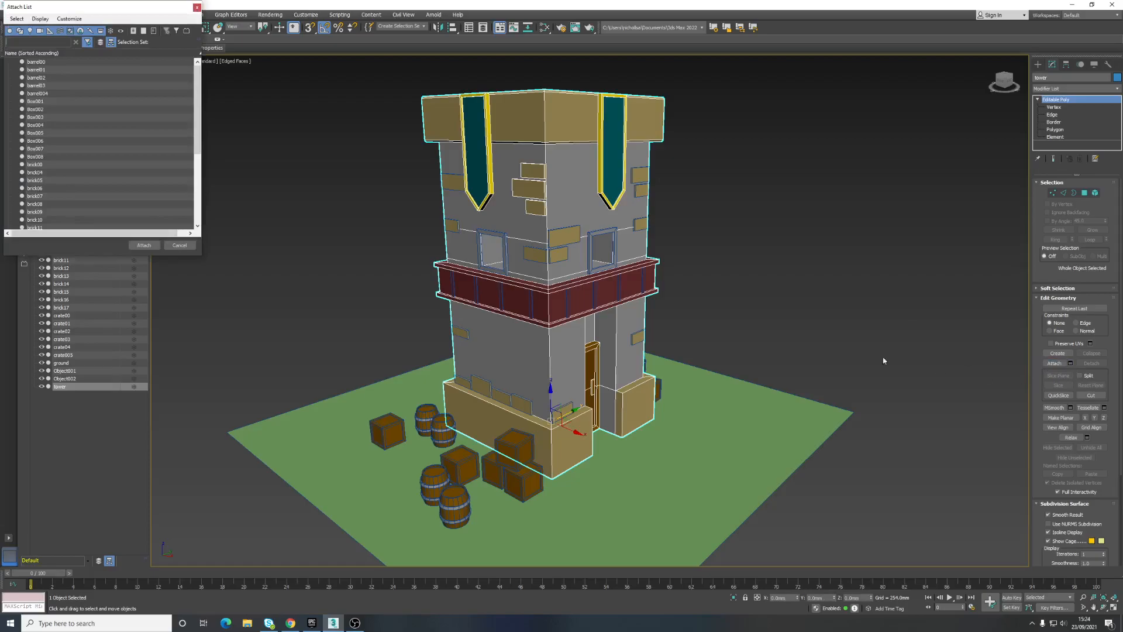
pyautogui.moveTo(139, 9); pyautogui.dragTo(324, 112)
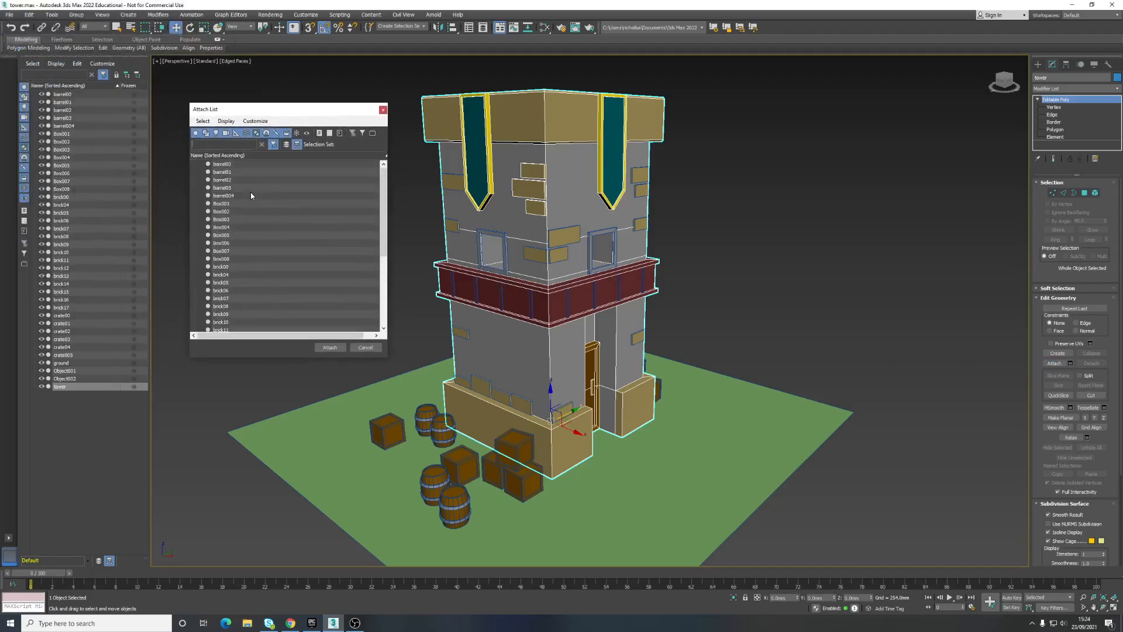
pyautogui.click(226, 204)
pyautogui.scroll(-1, 228, 217)
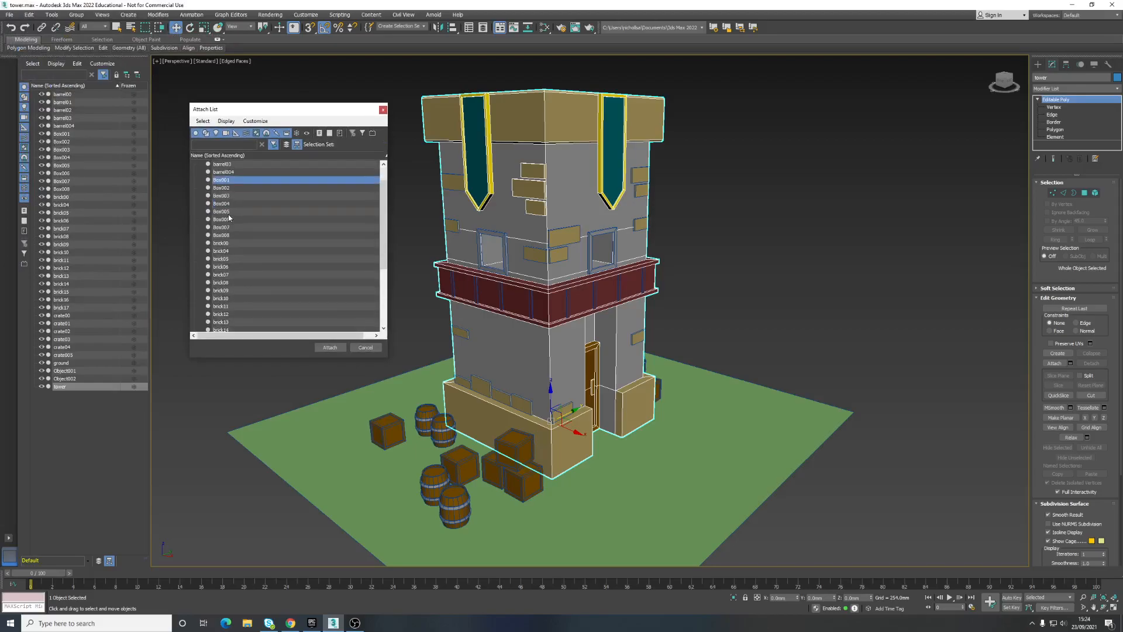
pyautogui.keyDown('shift'); pyautogui.click(228, 234); pyautogui.keyUp('shift')
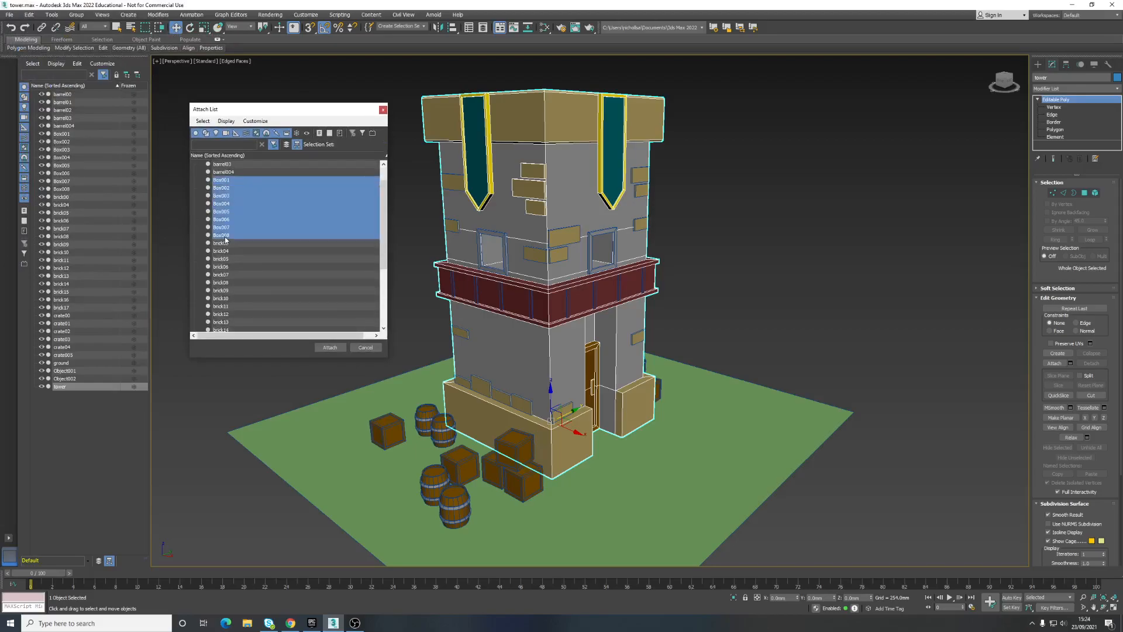
pyautogui.click(225, 182)
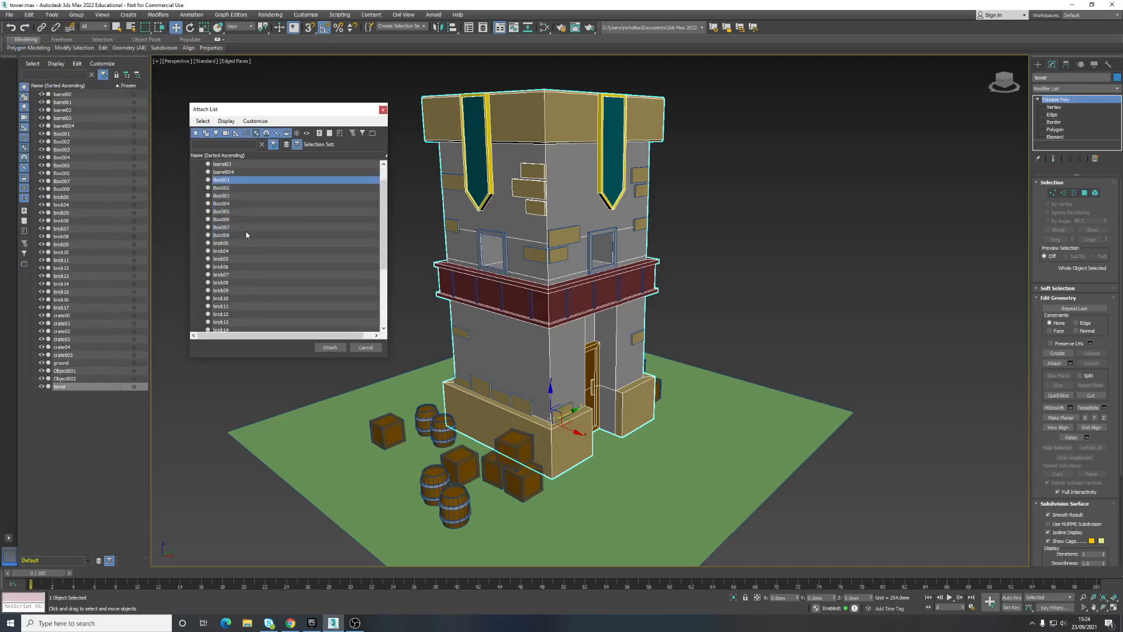
pyautogui.keyDown('shift'); pyautogui.click(224, 235); pyautogui.keyUp('shift')
pyautogui.click(331, 348)
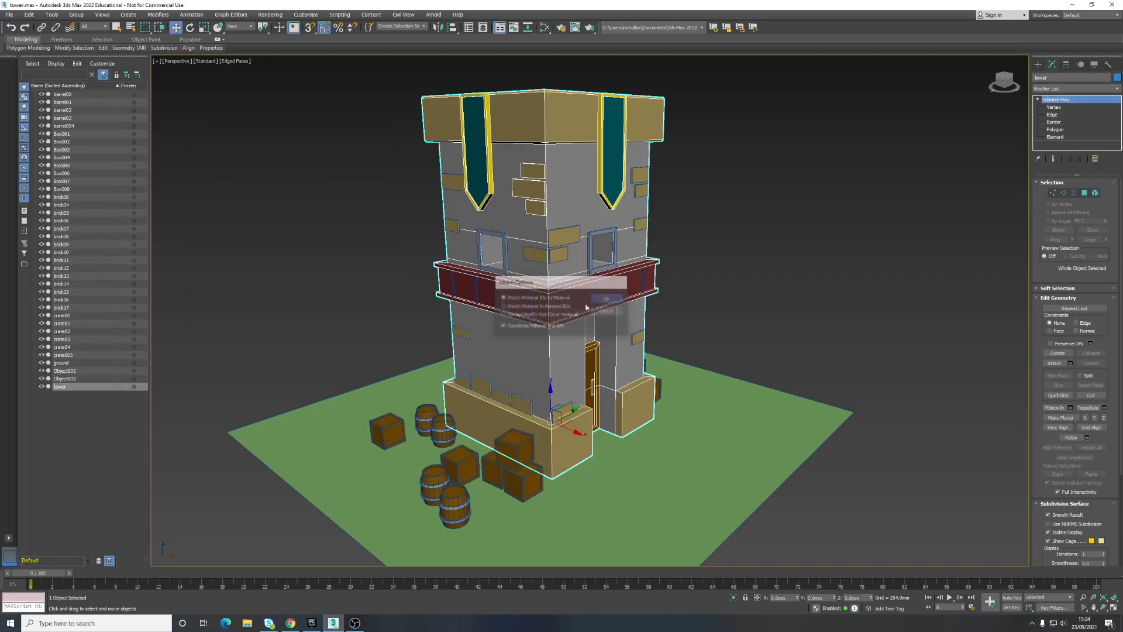
pyautogui.click(607, 298)
# Attach the three bricks at the front corner just above the red band to the tower, with the same material options for each.
pyautogui.keyDown('alt'); pyautogui.moveTo(547, 299); pyautogui.dragTo(618, 268, button='middle'); pyautogui.keyUp('alt')
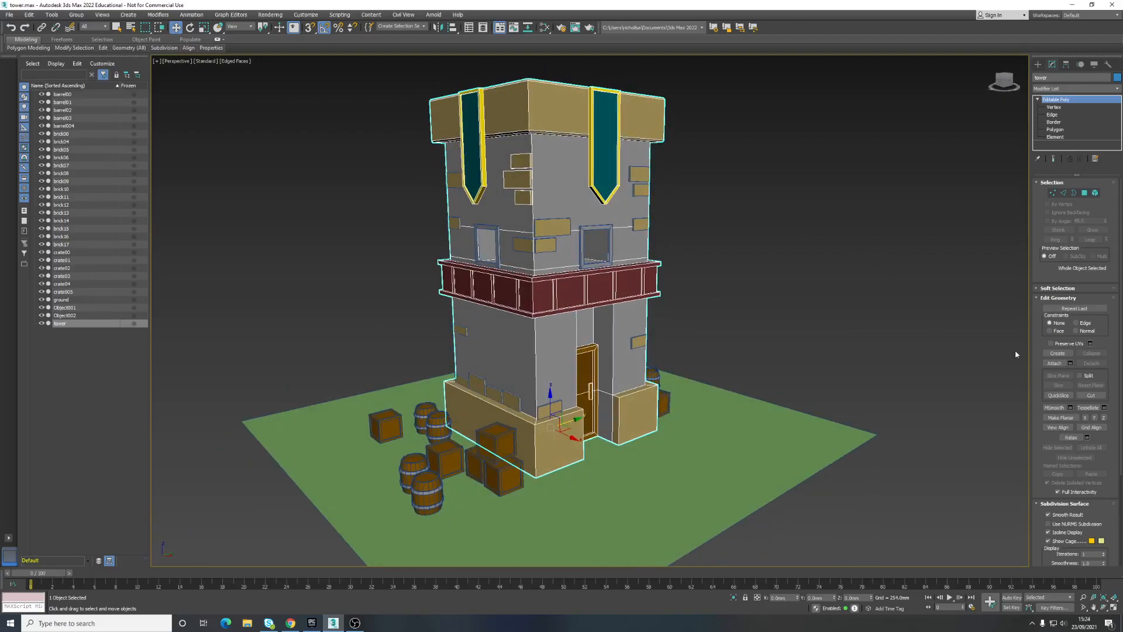
pyautogui.click(1053, 362)
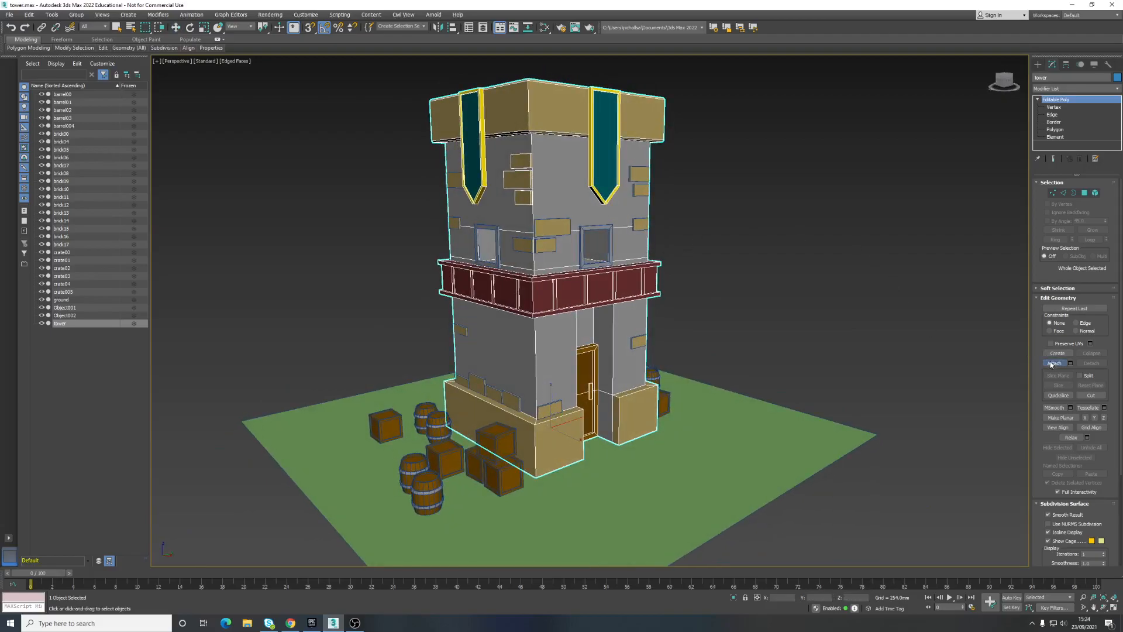
pyautogui.click(560, 228)
pyautogui.click(606, 299)
pyautogui.click(545, 245)
pyautogui.click(604, 299)
pyautogui.click(524, 246)
pyautogui.click(606, 299)
# Attach both window frames and the brick above the base's front corner to the tower with the same material options, and end Attach.
pyautogui.click(588, 263)
pyautogui.click(606, 299)
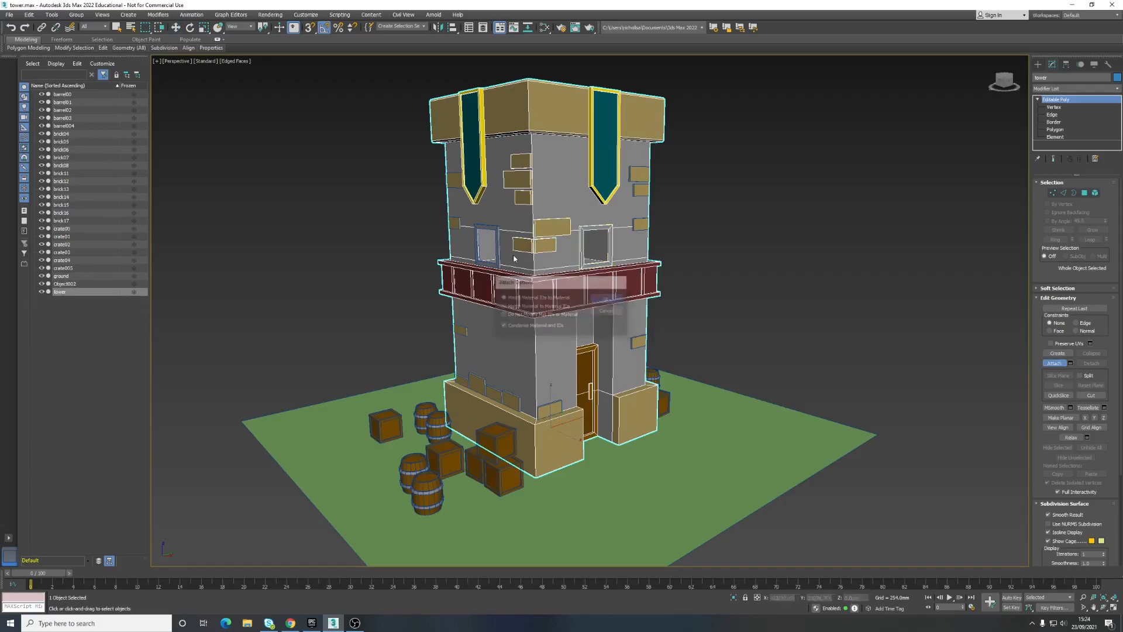
pyautogui.click(480, 243)
pyautogui.click(605, 301)
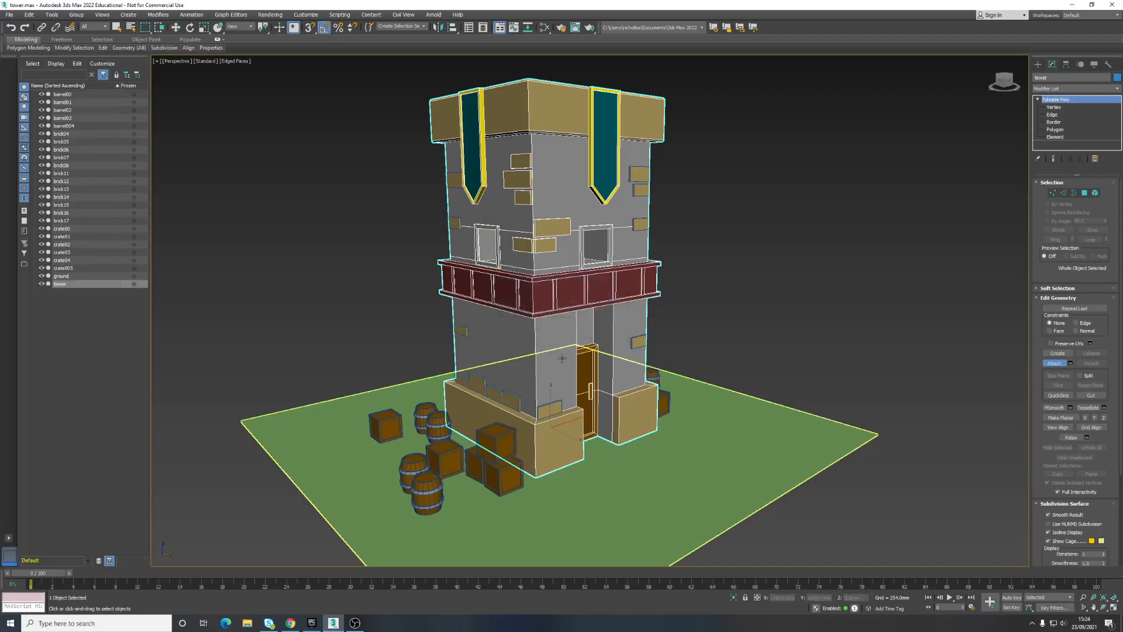
pyautogui.click(550, 410)
pyautogui.click(607, 300)
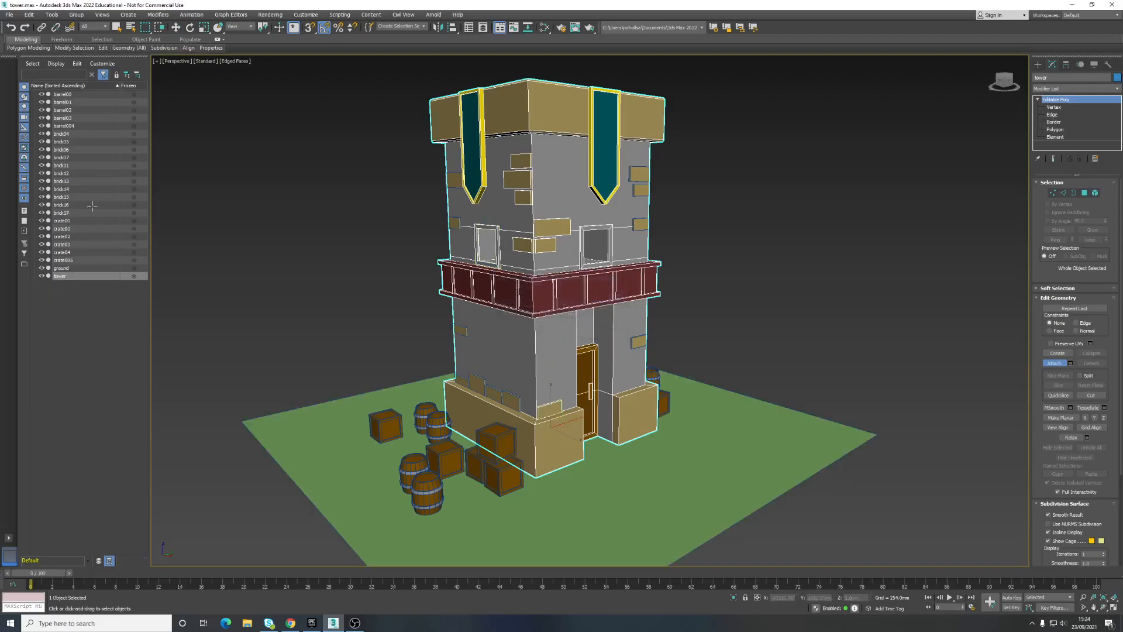
pyautogui.rightClick(1019, 364)
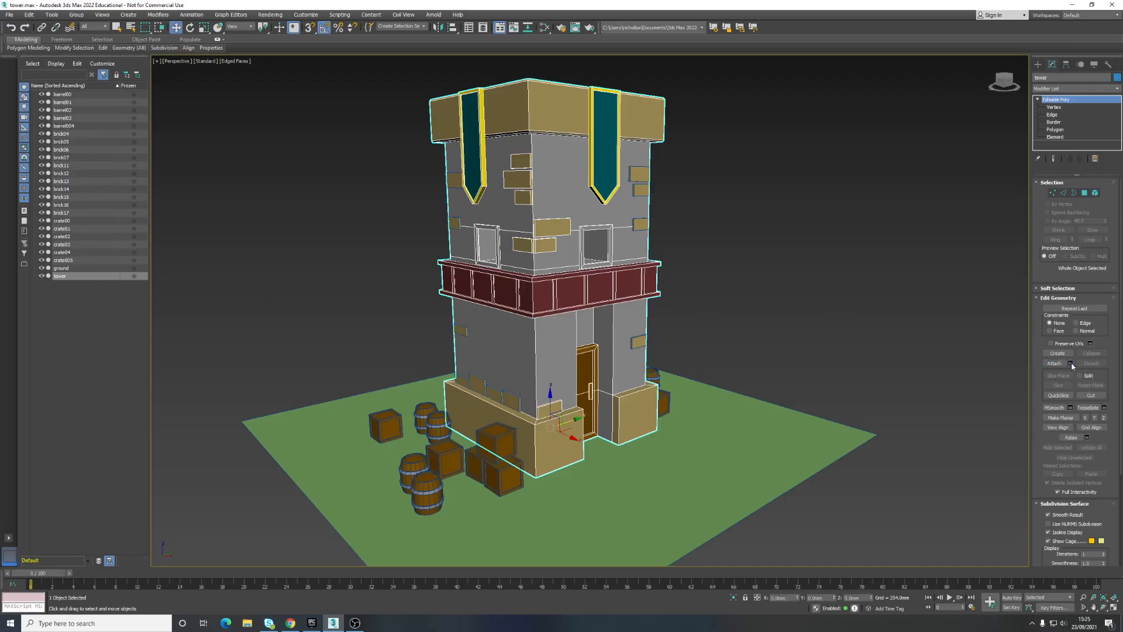
# Attach all remaining bricks, brick04 through brick17, to the tower from the attach list with the same material options.
pyautogui.click(1070, 363)
pyautogui.click(39, 101)
pyautogui.keyDown('shift'); pyautogui.click(39, 181); pyautogui.keyUp('shift')
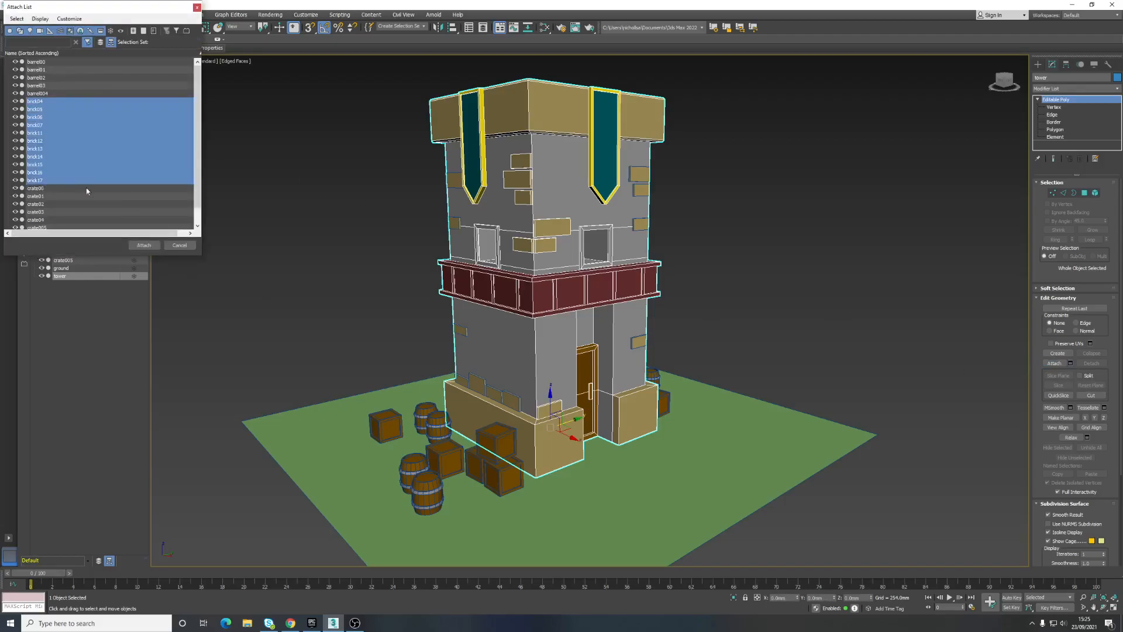
pyautogui.click(144, 245)
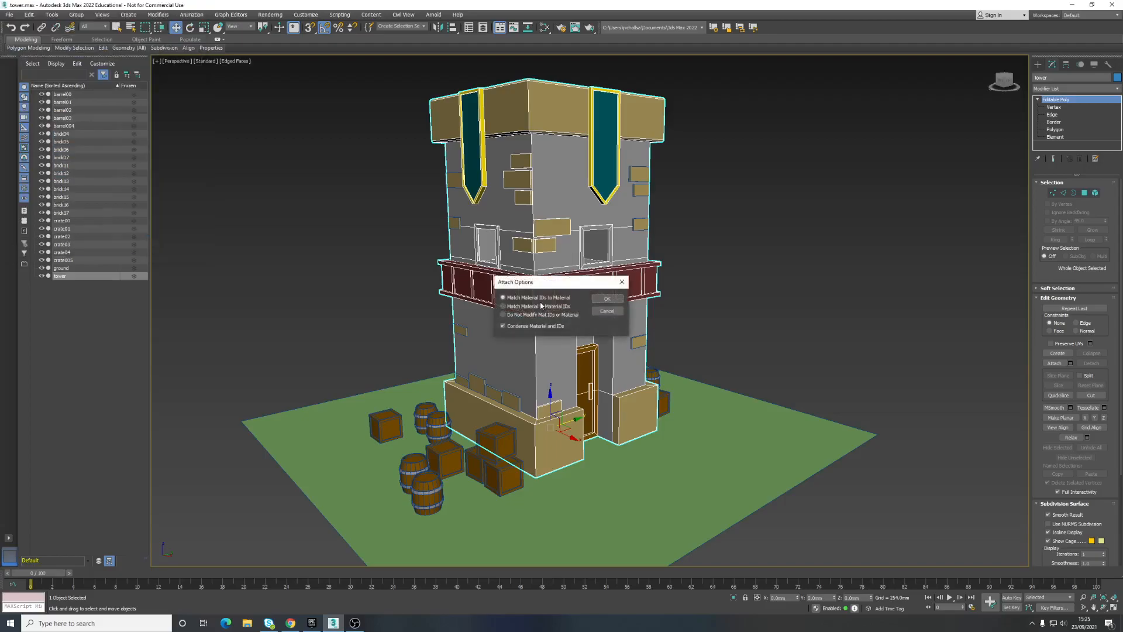
pyautogui.click(606, 299)
# Move the tower sideways twice to check that all its parts travel together, undoing each move.
pyautogui.keyDown('alt'); pyautogui.moveTo(635, 296); pyautogui.dragTo(681, 321, button='middle'); pyautogui.keyUp('alt')
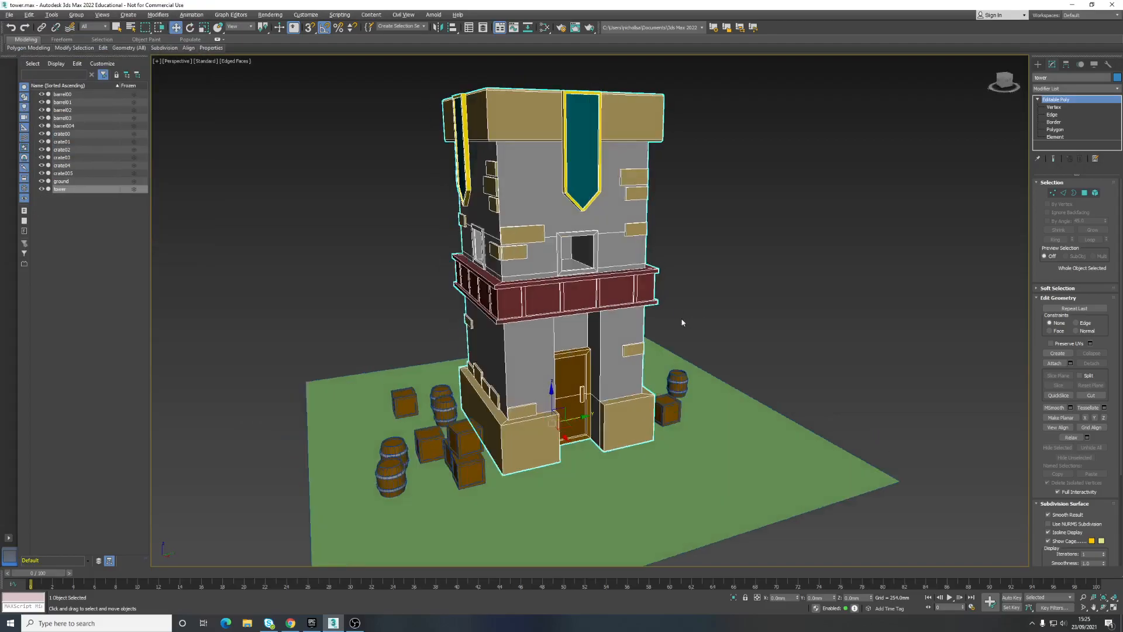
pyautogui.moveTo(587, 420); pyautogui.dragTo(895, 398)
pyautogui.hotkey('ctrl', 'z')
pyautogui.moveTo(597, 397); pyautogui.dragTo(561, 257, button='middle')
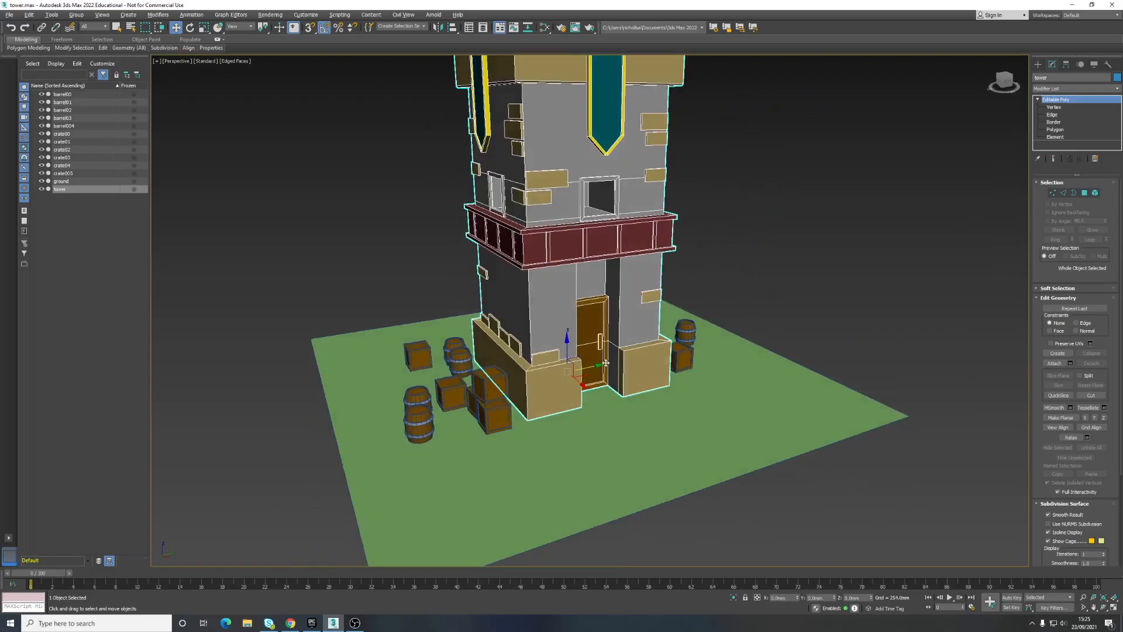
pyautogui.moveTo(596, 365); pyautogui.dragTo(828, 312)
pyautogui.hotkey('ctrl', 'z')
# Select several crates and barrels around the tower one after another to check that they are separate duplicates.
pyautogui.click(681, 357)
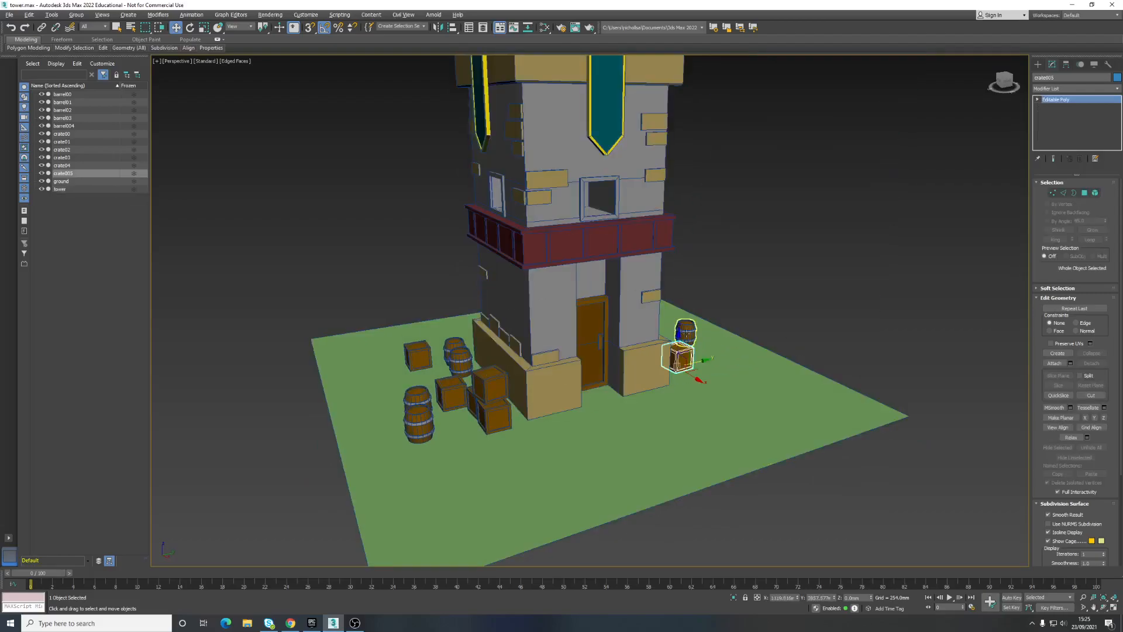
pyautogui.click(683, 334)
pyautogui.click(490, 386)
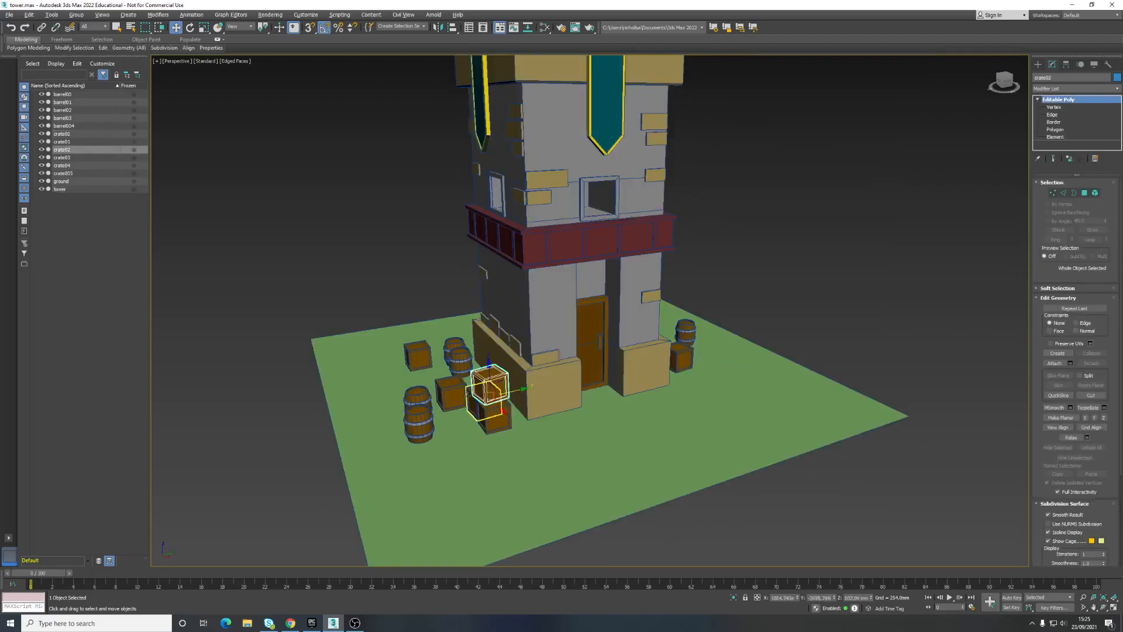
pyautogui.click(448, 398)
pyautogui.keyDown('alt'); pyautogui.moveTo(448, 399); pyautogui.dragTo(412, 346, button='middle'); pyautogui.keyUp('alt')
pyautogui.click(401, 358)
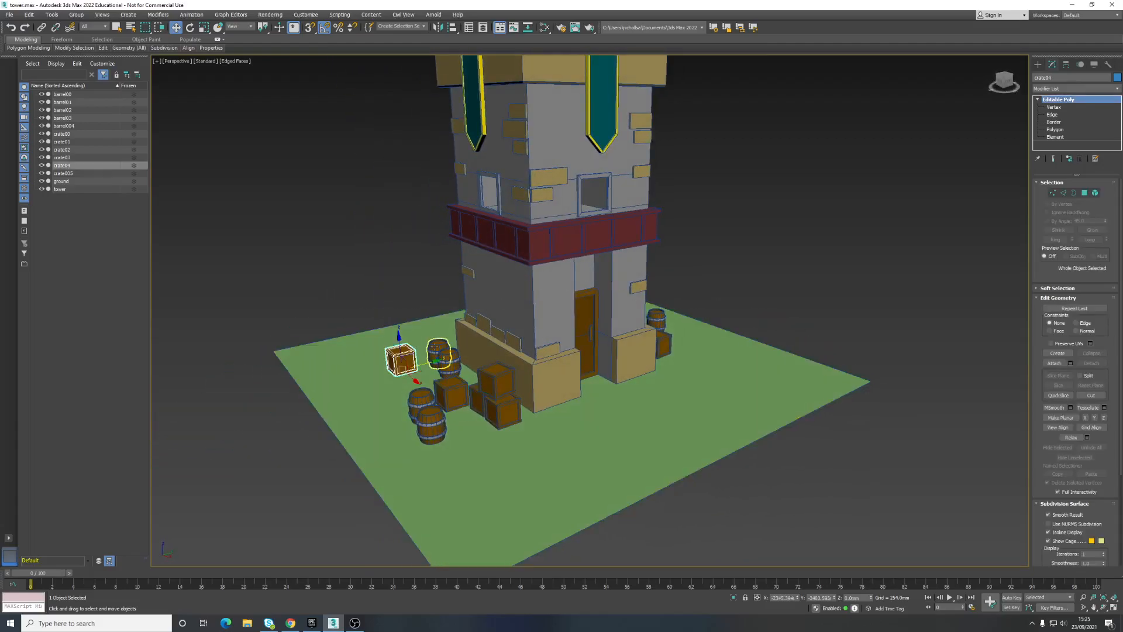
# Delete three barrels and three crates beside the tower, keeping barrel00 and the two stacked crates.
pyautogui.click(438, 350)
pyautogui.press('Delete')
pyautogui.click(451, 363)
pyautogui.press('Delete')
pyautogui.click(402, 360)
pyautogui.press('Delete')
pyautogui.click(421, 396)
pyautogui.press('Delete')
pyautogui.click(451, 391)
pyautogui.press('Delete')
pyautogui.click(475, 399)
pyautogui.press('Delete')
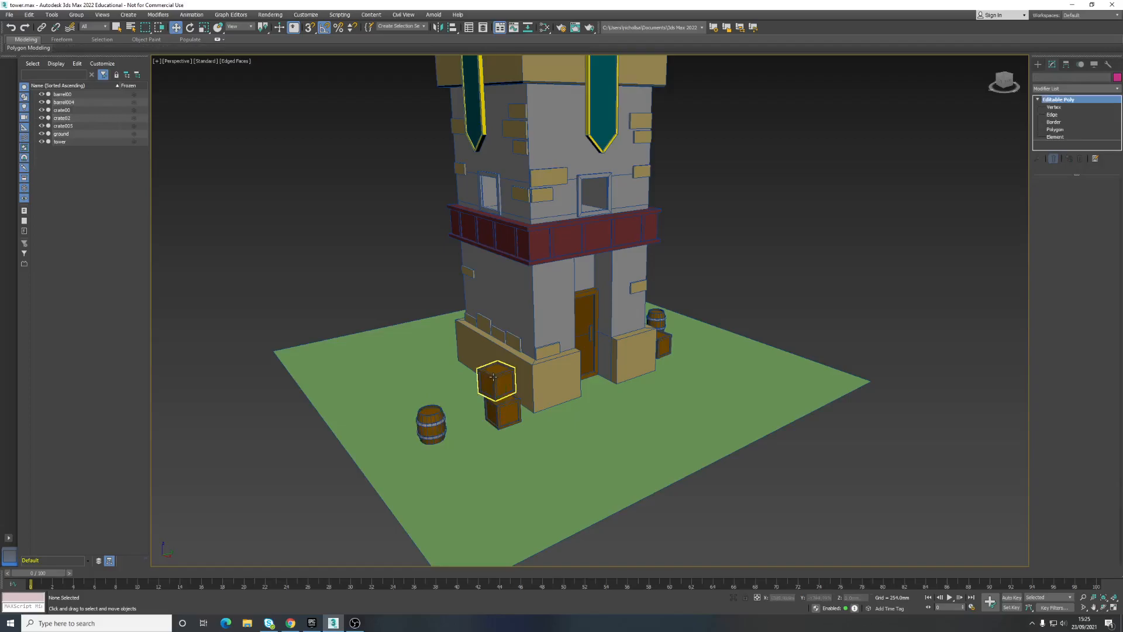
# Delete the upper stacked crate and the crate and barrel on the tower's far side, keeping only crate00 and barrel00.
pyautogui.click(495, 381)
pyautogui.press('Delete')
pyautogui.click(657, 343)
pyautogui.press('Delete')
pyautogui.click(656, 319)
pyautogui.press('Delete')
# Select the remaining crate and then the tower to compare where they sit in the scene.
pyautogui.keyDown('alt'); pyautogui.moveTo(535, 426); pyautogui.dragTo(570, 381, button='middle'); pyautogui.keyUp('alt')
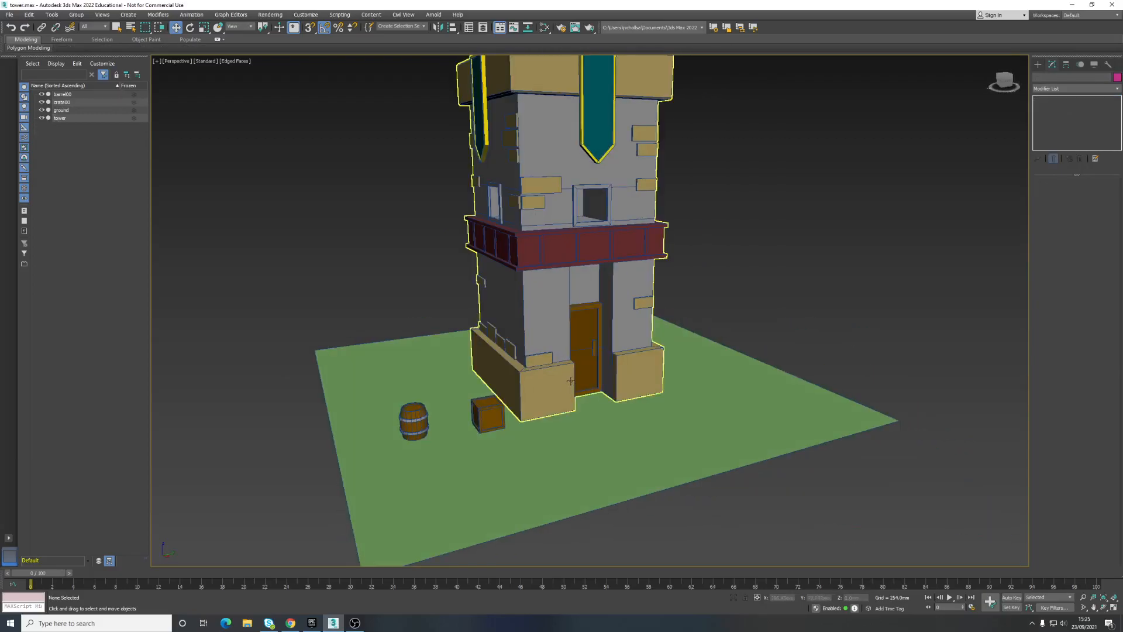
pyautogui.click(489, 412)
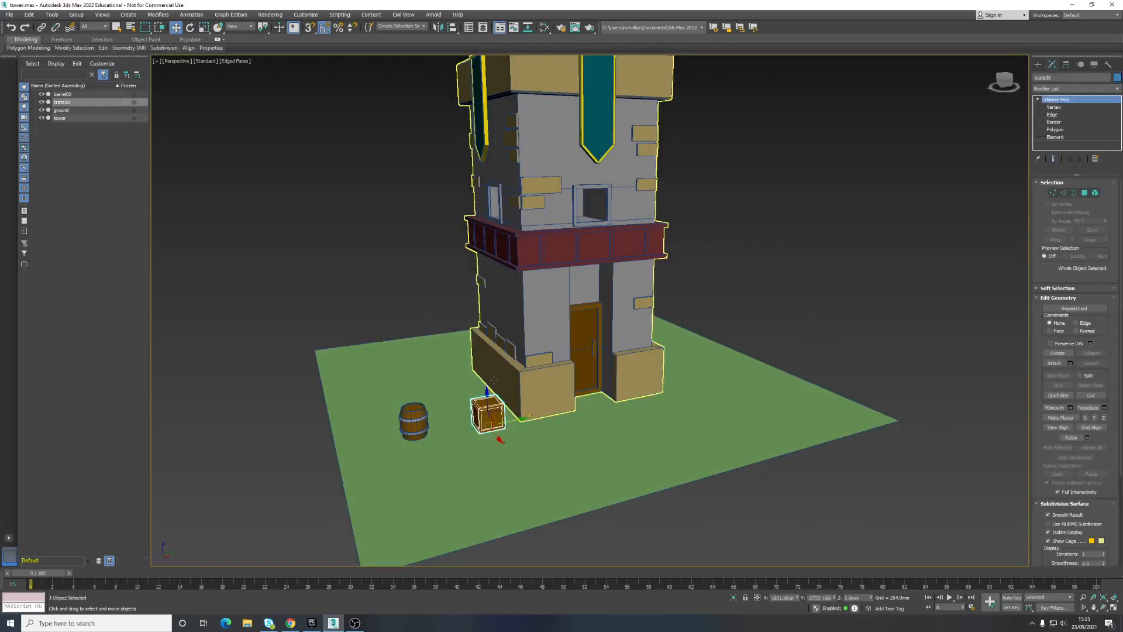
pyautogui.click(570, 364)
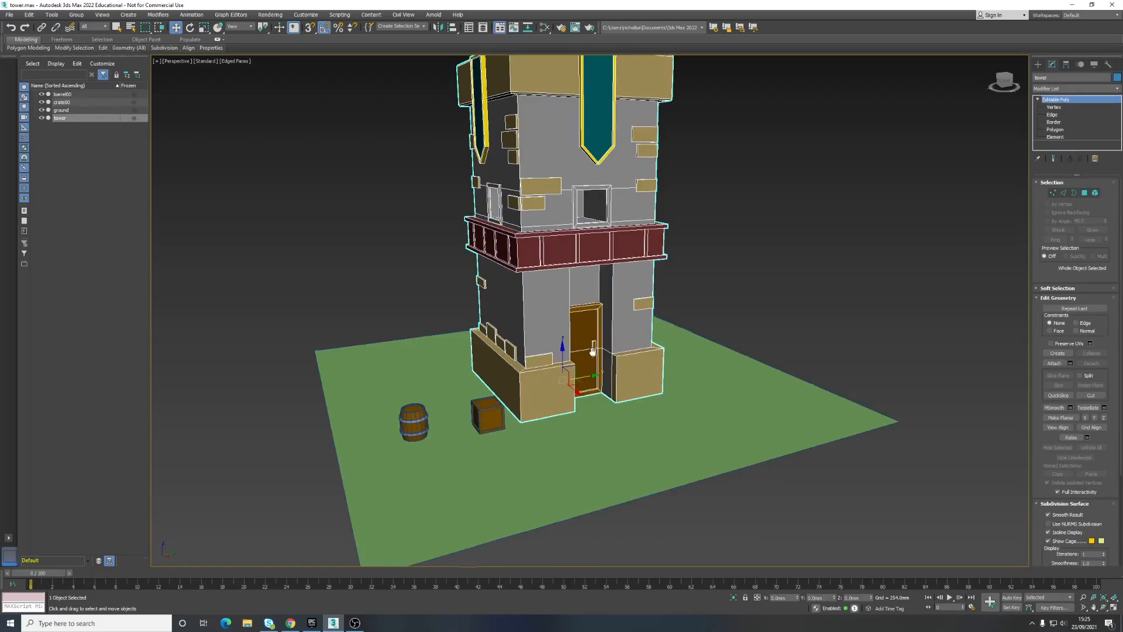
pyautogui.keyDown('alt'); pyautogui.moveTo(593, 350); pyautogui.dragTo(587, 377, button='middle'); pyautogui.keyUp('alt')
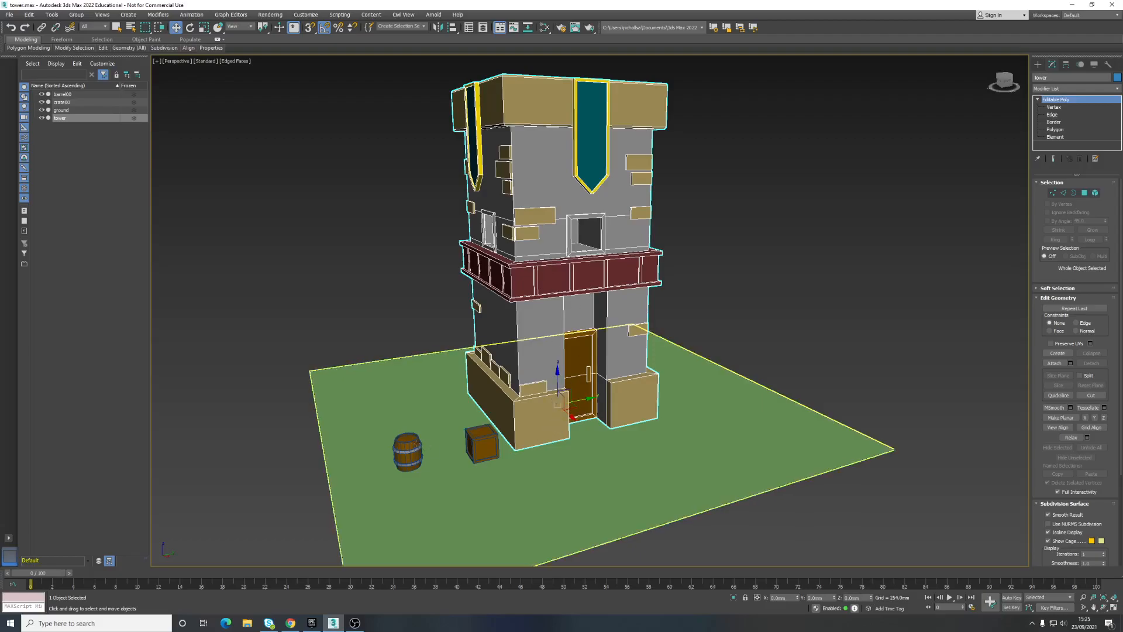
# Set the X and Y positions of the remaining barrel and crate to 0 mm, placing both at the world origin.
pyautogui.click(407, 451)
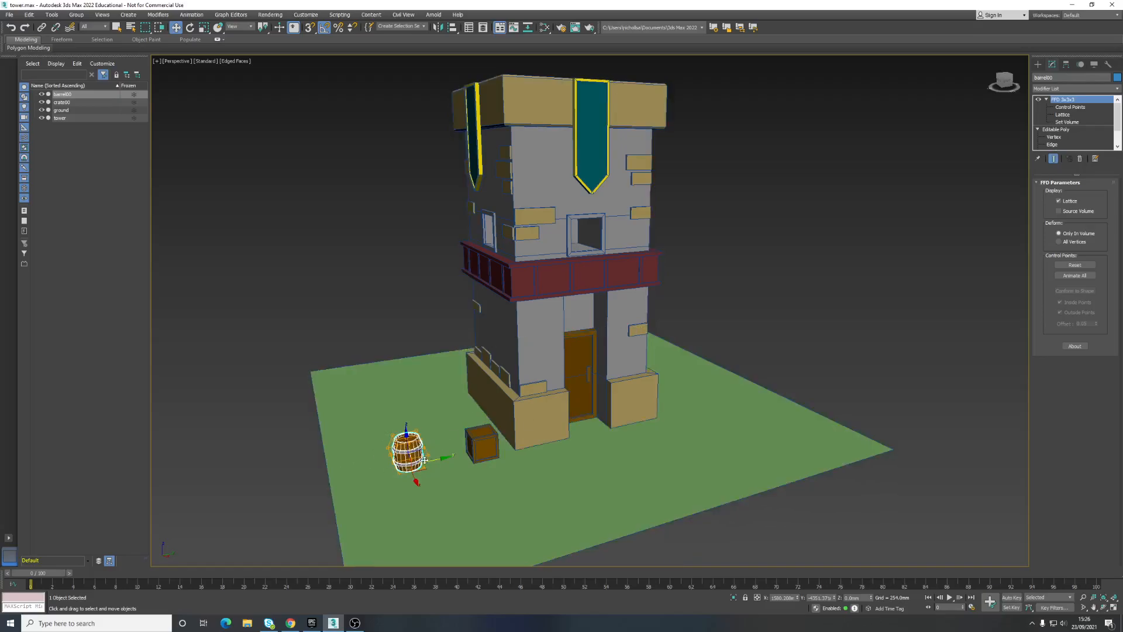
pyautogui.rightClick(798, 598)
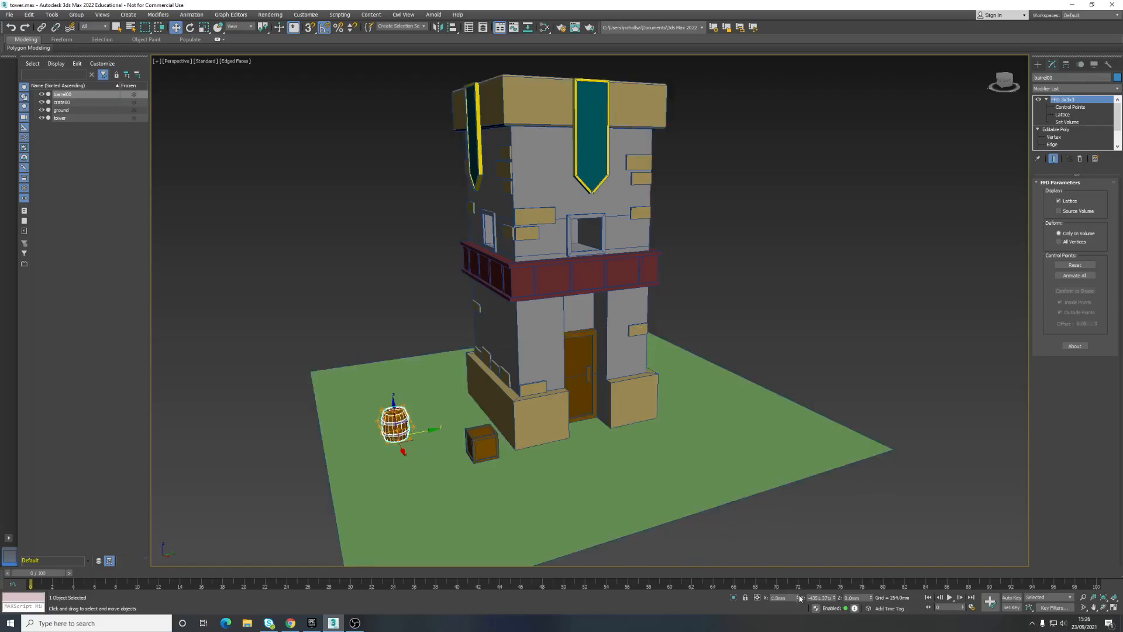
pyautogui.rightClick(834, 598)
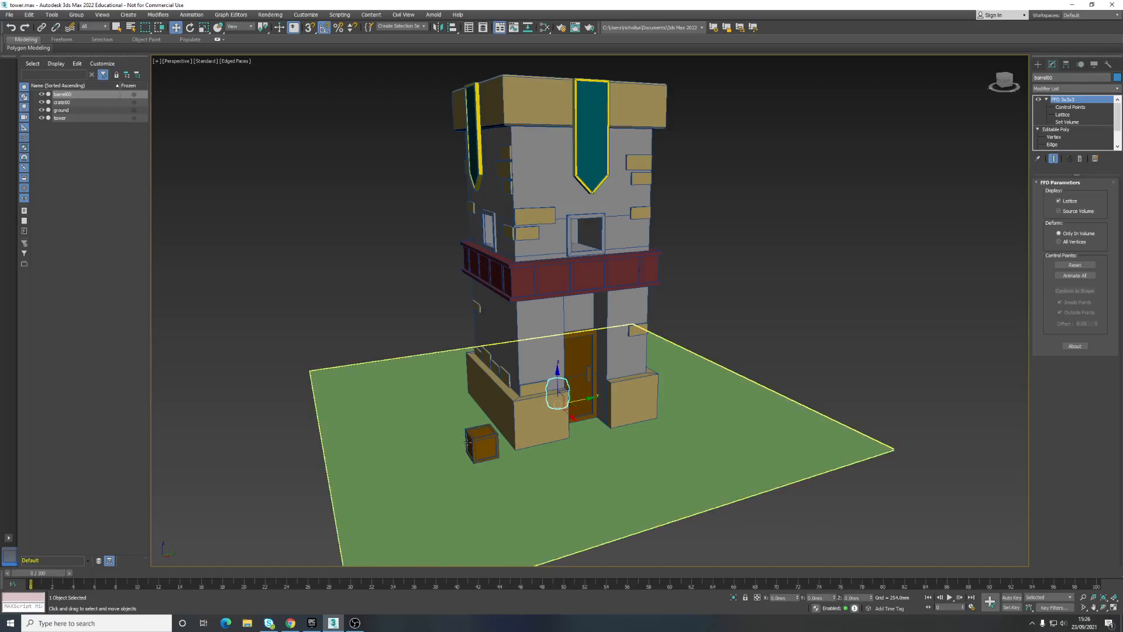
pyautogui.click(476, 440)
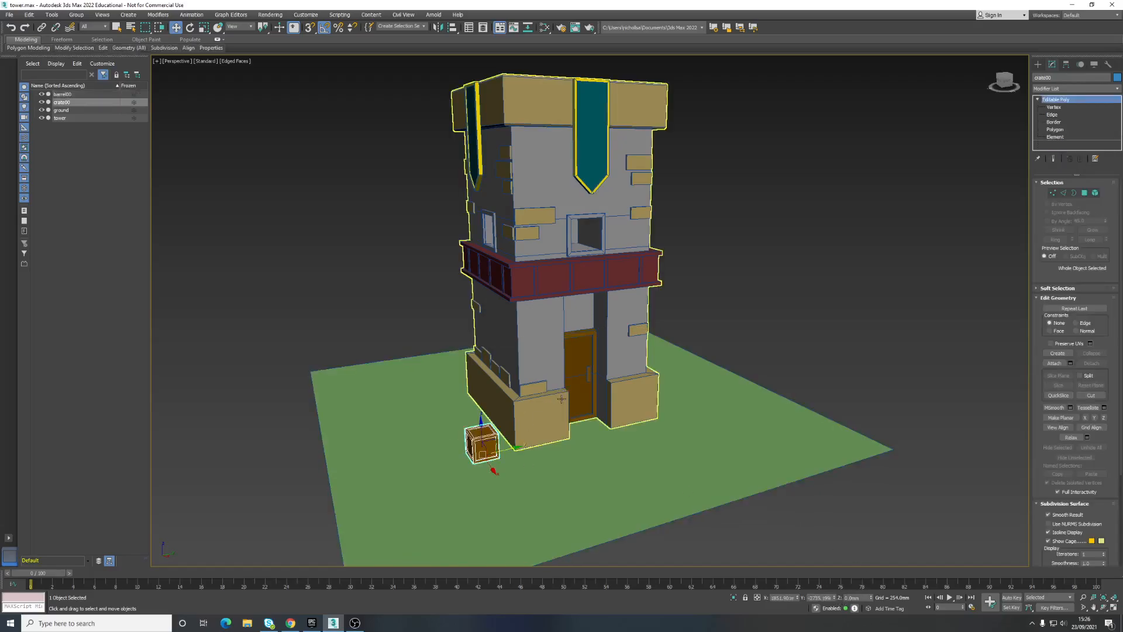
pyautogui.rightClick(799, 598)
pyautogui.rightClick(834, 598)
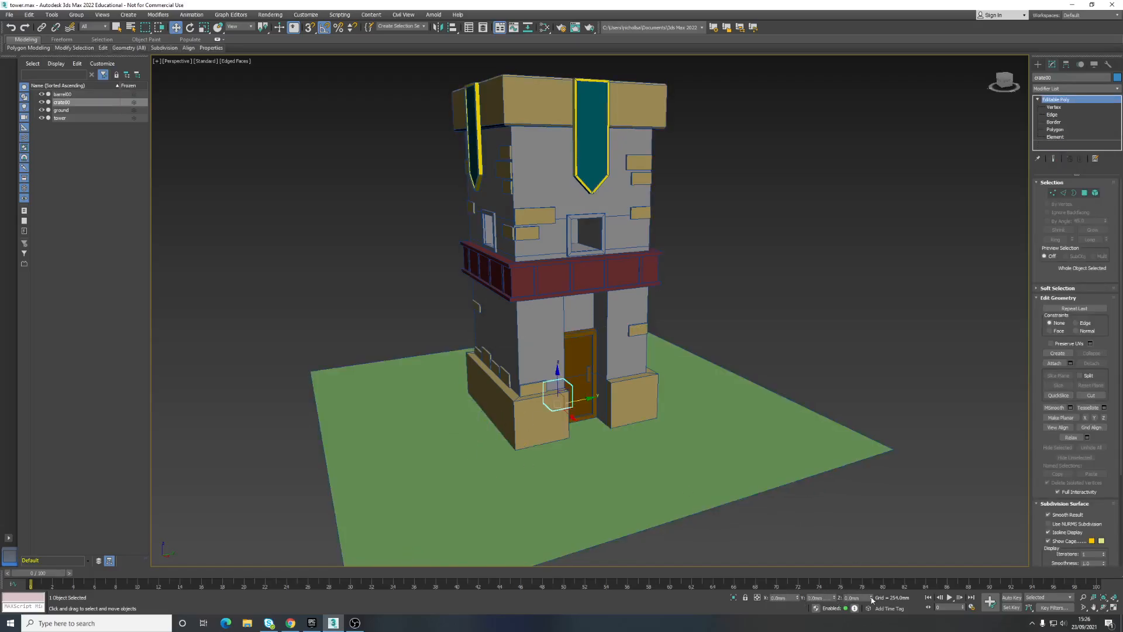
# Delete the green ground plane from the scene.
pyautogui.click(647, 444)
pyautogui.moveTo(741, 432); pyautogui.dragTo(750, 420, button='middle')
pyautogui.press('Delete')
pyautogui.press('z')
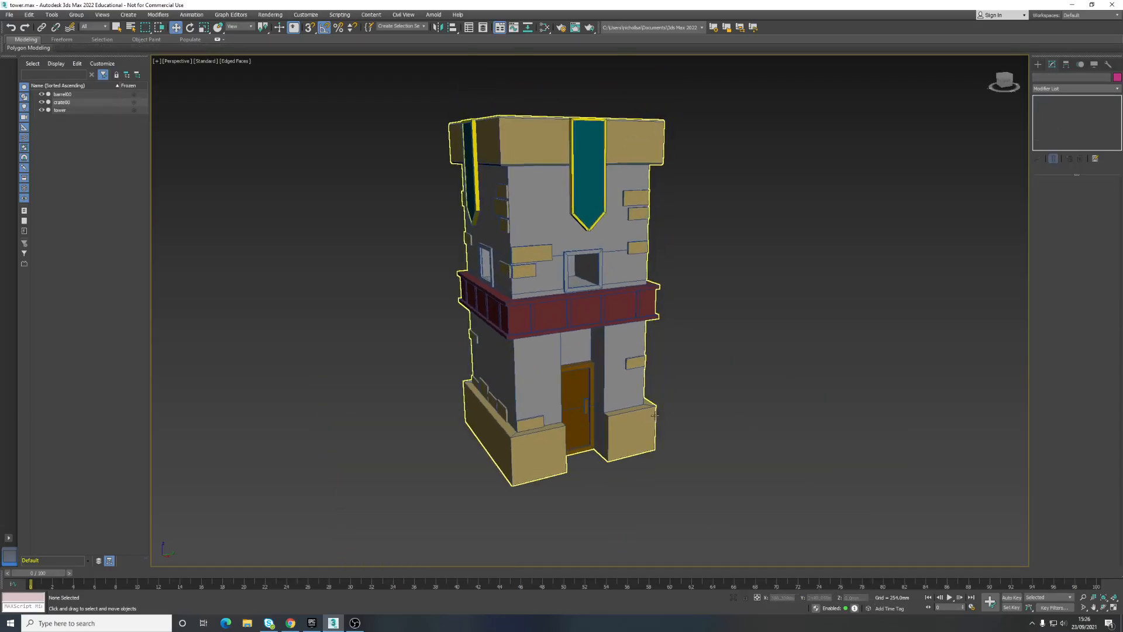
# Check the remaining objects by selecting them from the scene list, clear the selection, and inspect the tower.
pyautogui.moveTo(600, 397)
pyautogui.keyDown('alt'); pyautogui.mouseDown(button='middle')
pyautogui.moveTo(604, 358)
pyautogui.moveTo(583, 388)
pyautogui.moveTo(620, 391)
pyautogui.mouseUp(button='middle'); pyautogui.keyUp('alt')
pyautogui.click(61, 101)
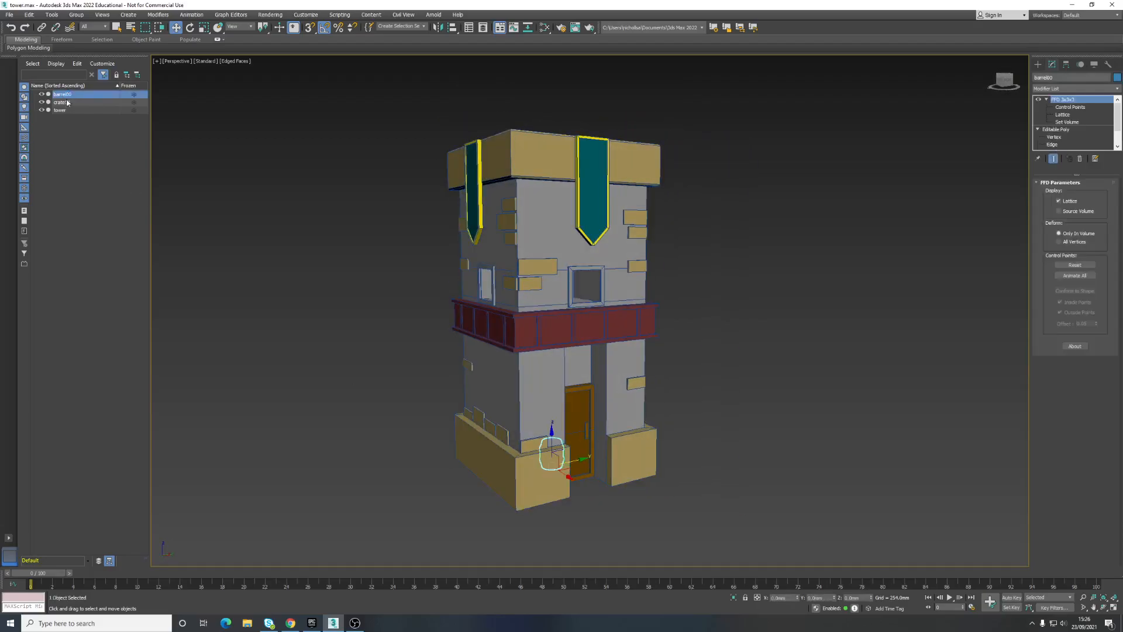
pyautogui.click(62, 111)
pyautogui.click(352, 285)
pyautogui.keyDown('alt'); pyautogui.moveTo(508, 296); pyautogui.dragTo(518, 324, button='middle'); pyautogui.keyUp('alt')
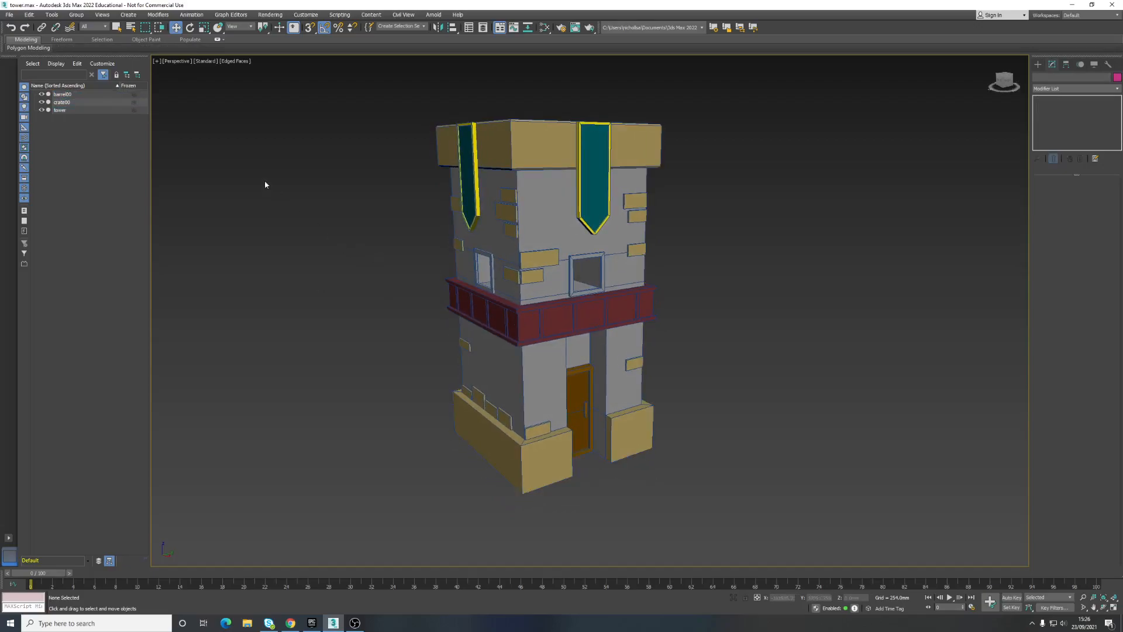
# Start exporting the whole scene, enlarge the export dialog, and keep Autodesk (*.fbx) as the file type.
pyautogui.click(9, 14)
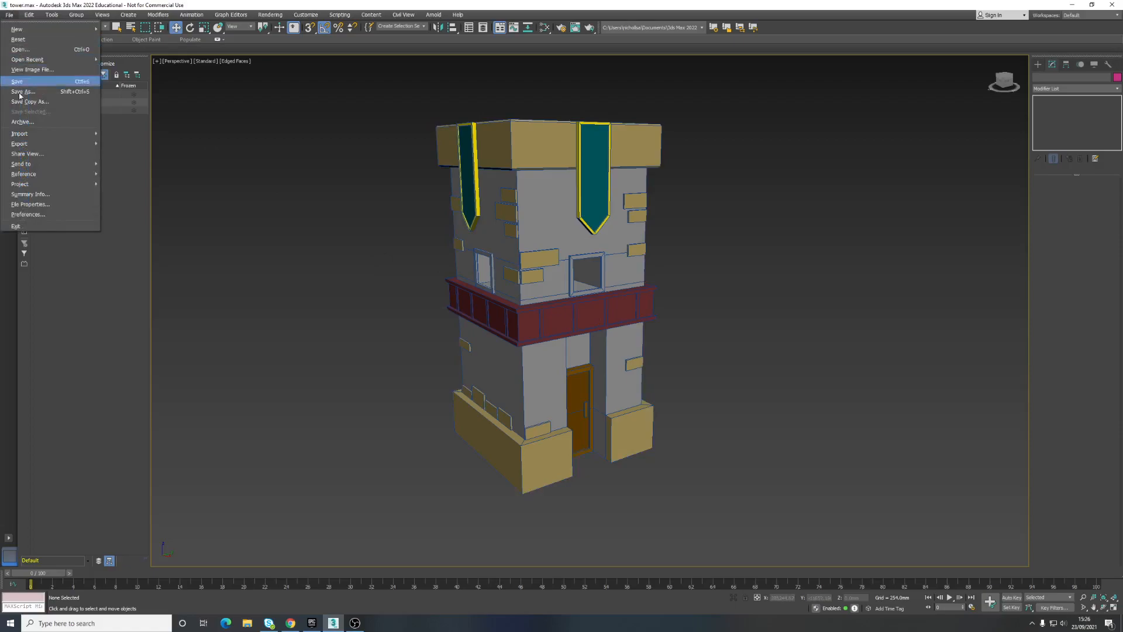
pyautogui.moveTo(29, 144)
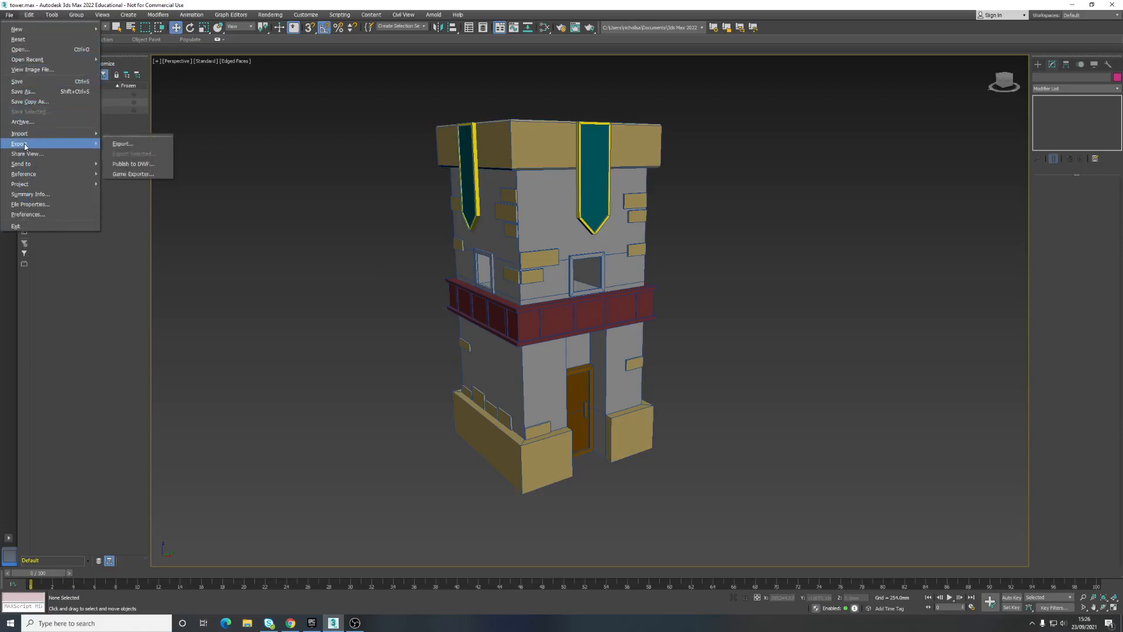
pyautogui.click(123, 146)
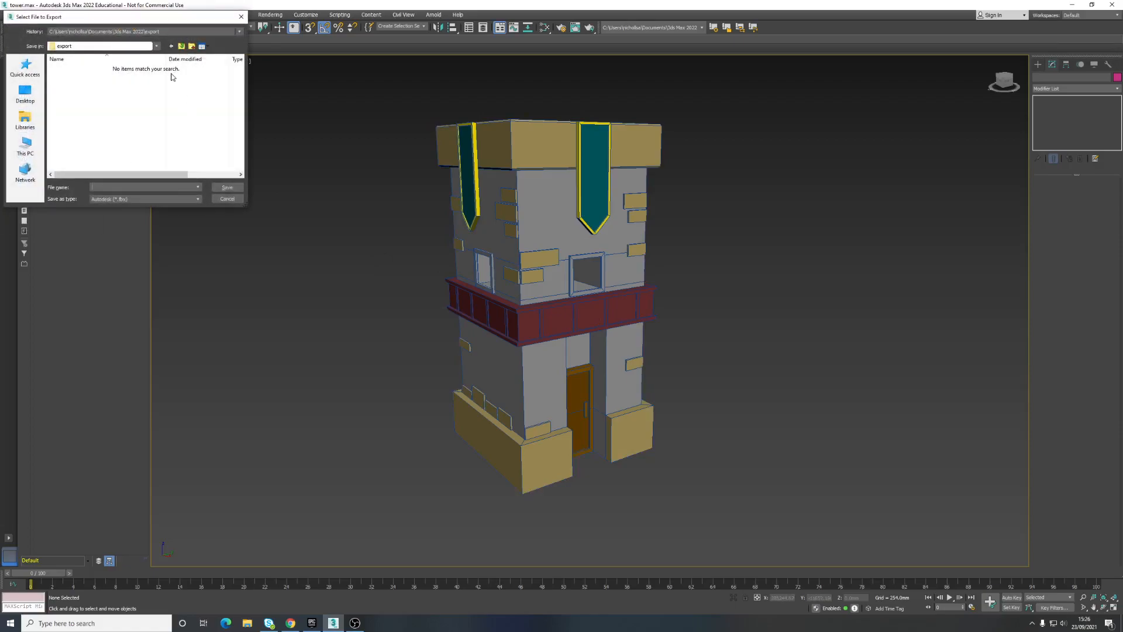
pyautogui.moveTo(157, 22); pyautogui.dragTo(332, 180)
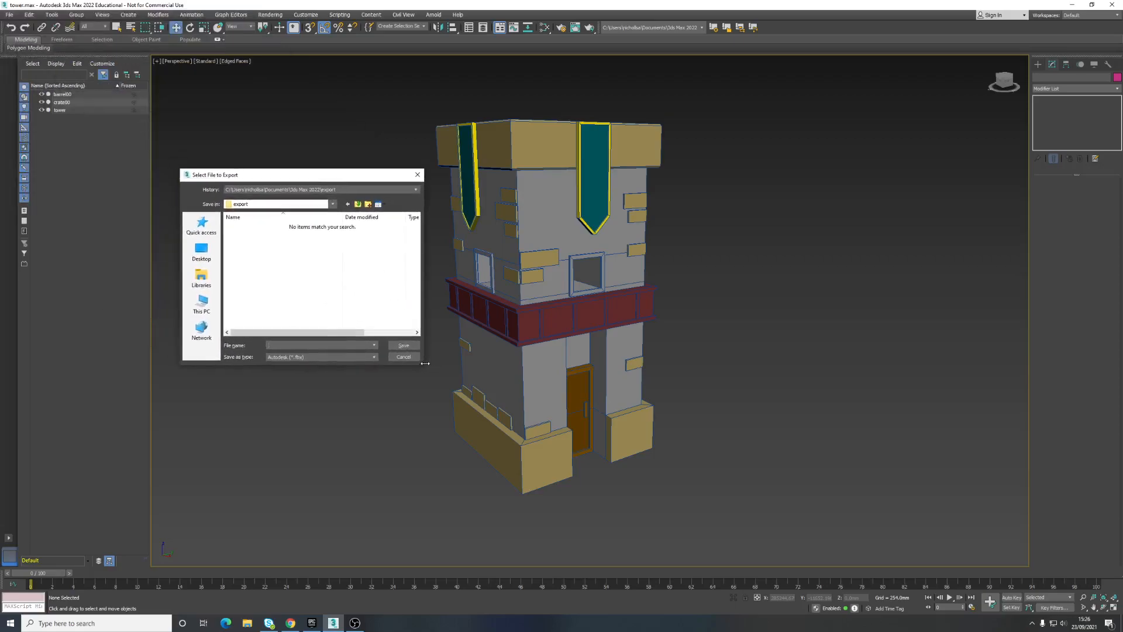
pyautogui.moveTo(431, 366); pyautogui.dragTo(629, 461)
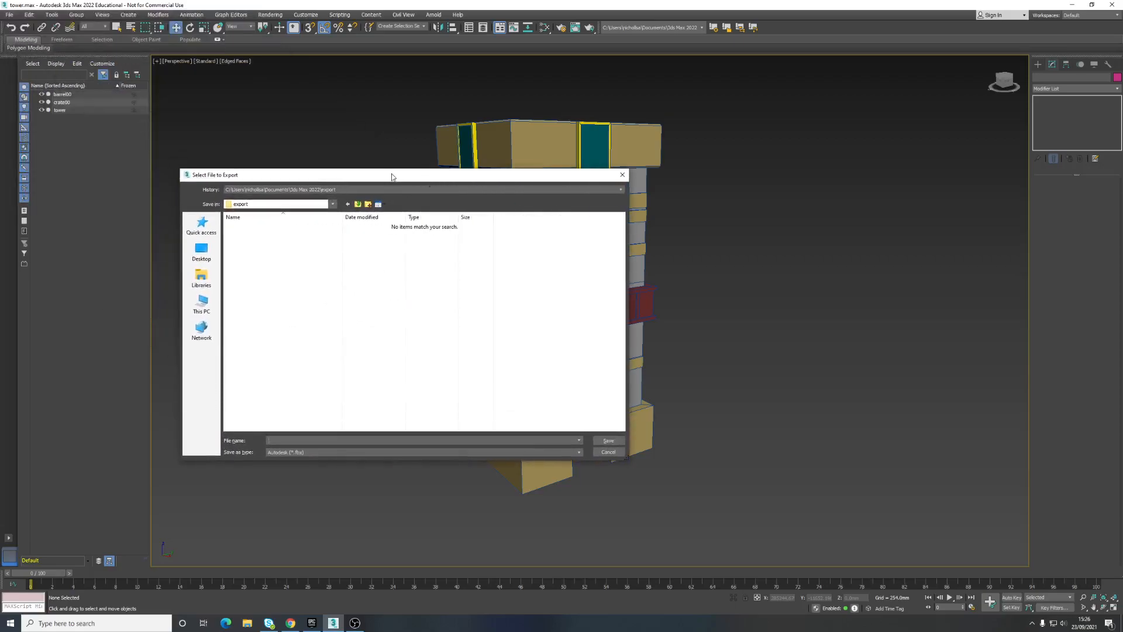
pyautogui.moveTo(392, 179); pyautogui.dragTo(379, 132)
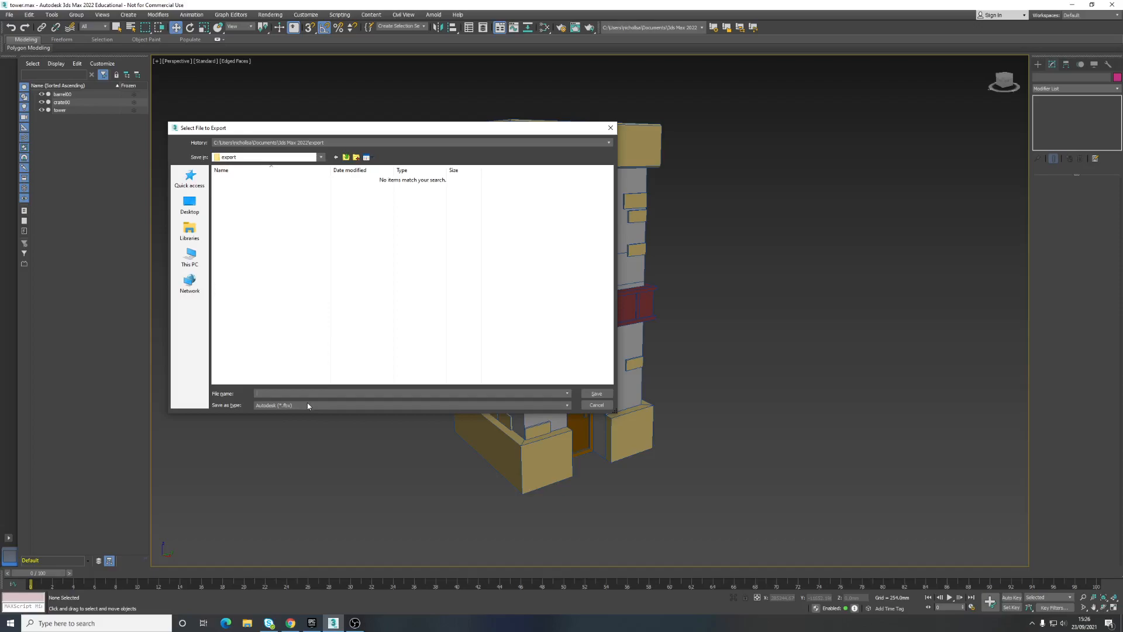
pyautogui.click(295, 405)
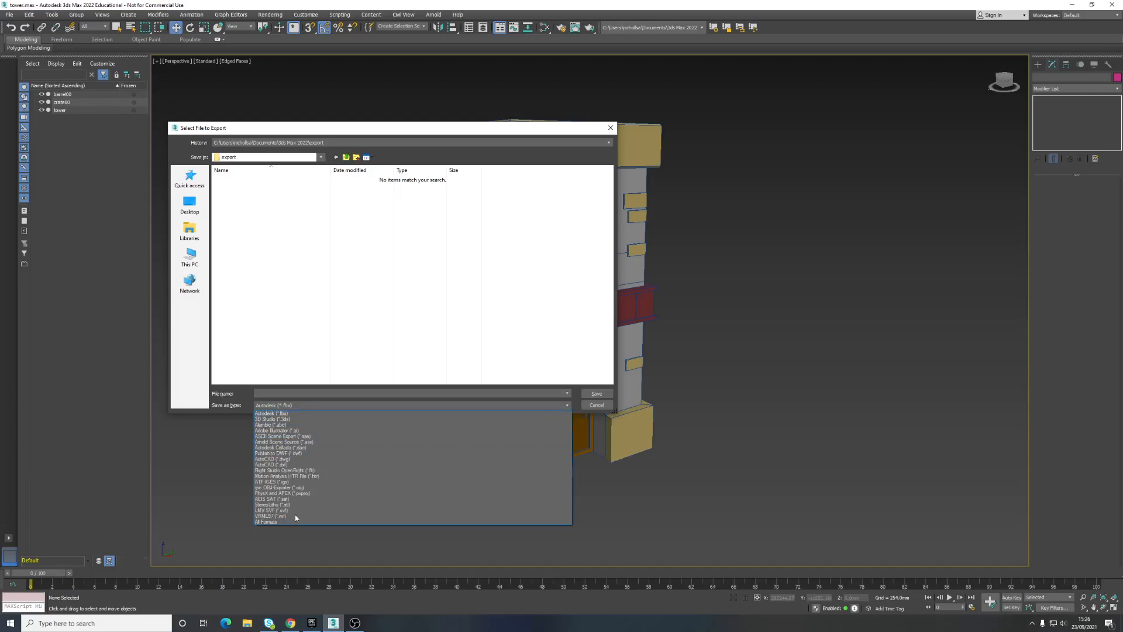
pyautogui.click(295, 406)
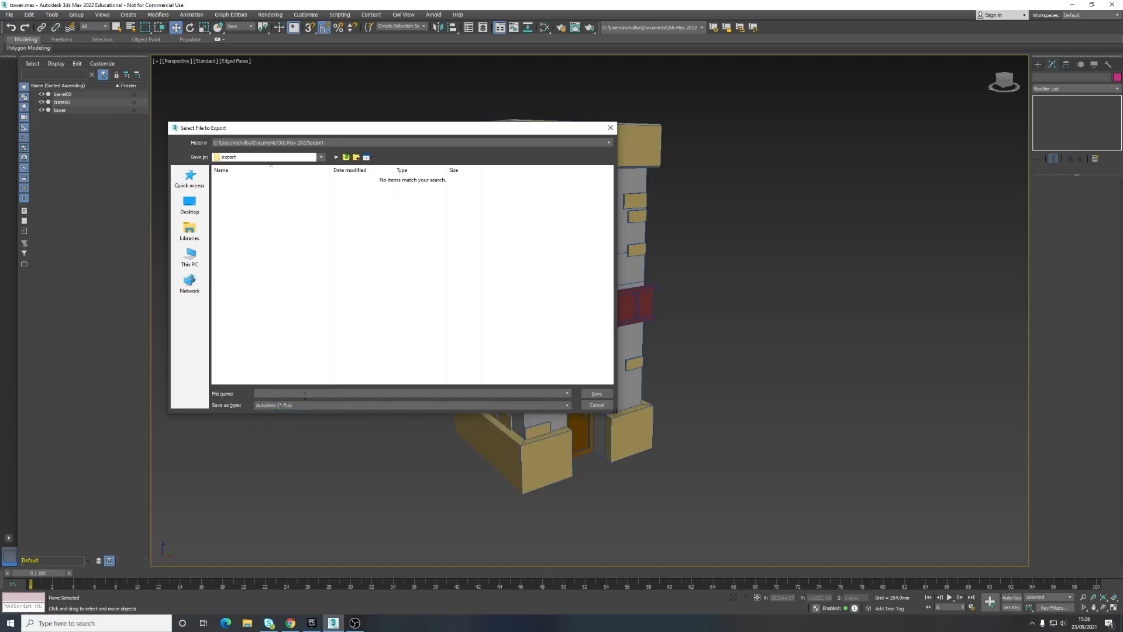
# Set the Desktop as the export location, name the file tower, and proceed to the FBX export options.
pyautogui.click(189, 258)
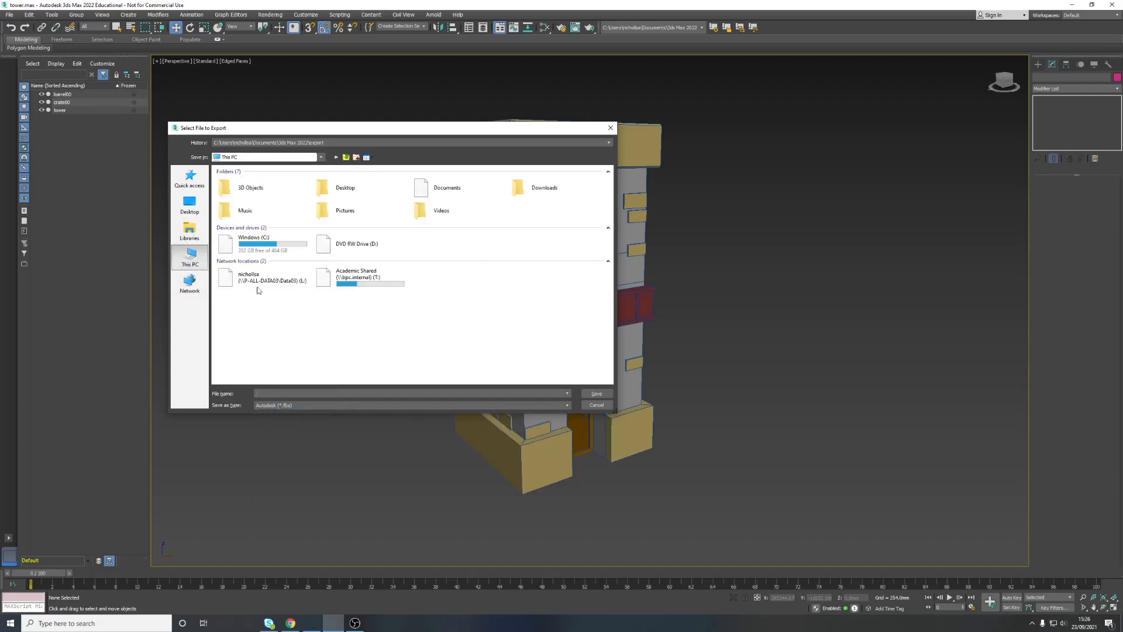
pyautogui.doubleClick(342, 193)
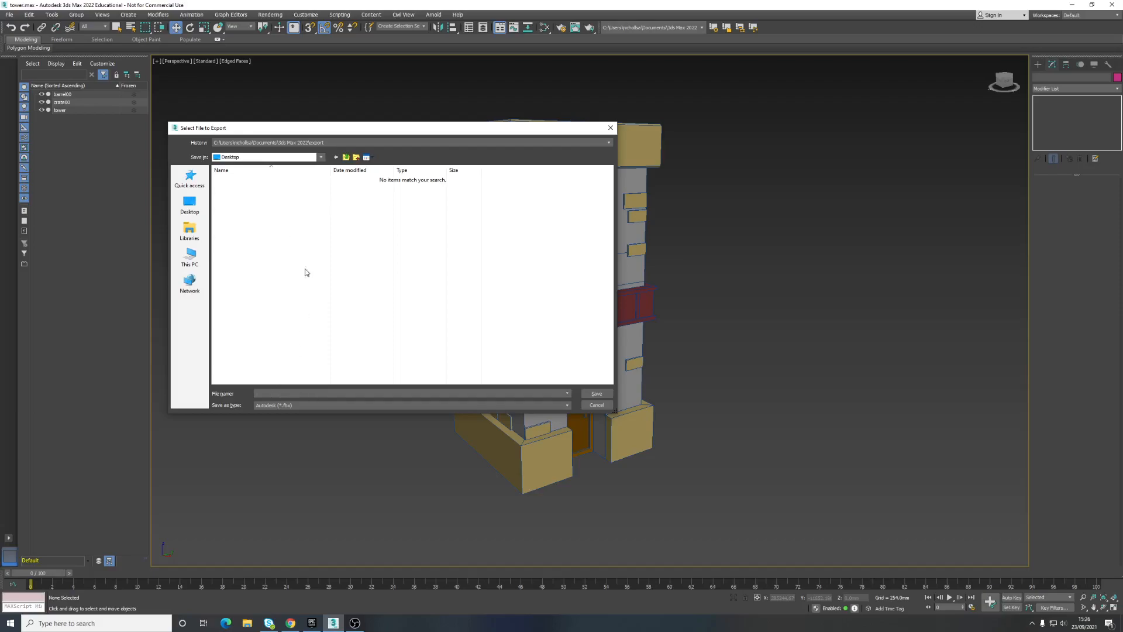
pyautogui.write('to')
pyautogui.click(603, 396)
pyautogui.moveTo(558, 186); pyautogui.dragTo(543, 153)
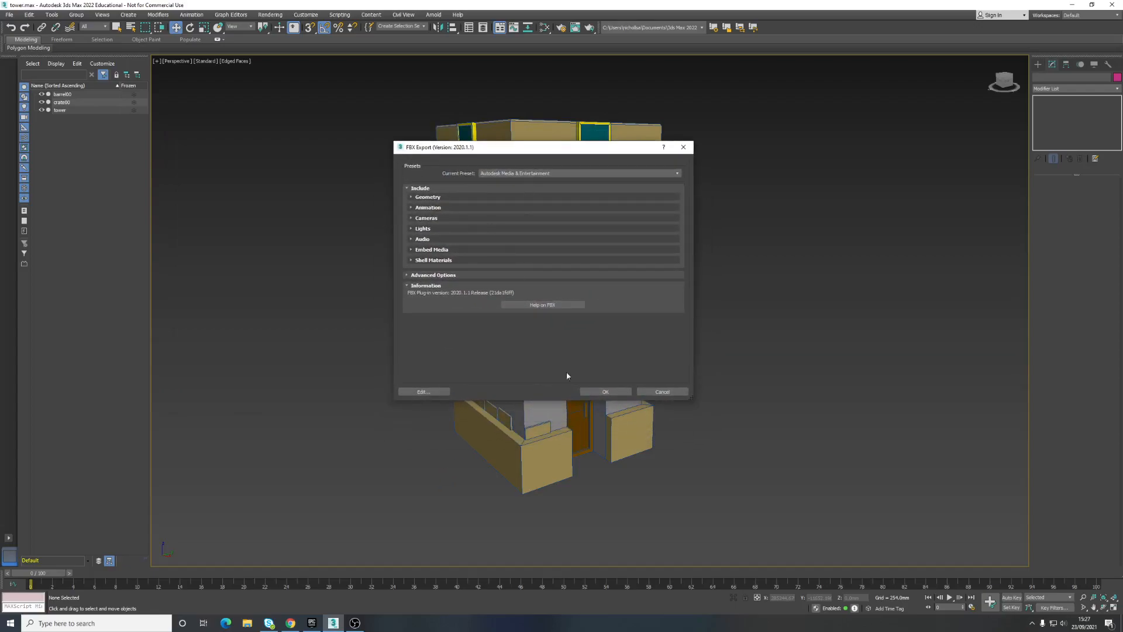
# Turn off TurboSmooth in the FBX geometry options and disable animation export.
pyautogui.click(414, 197)
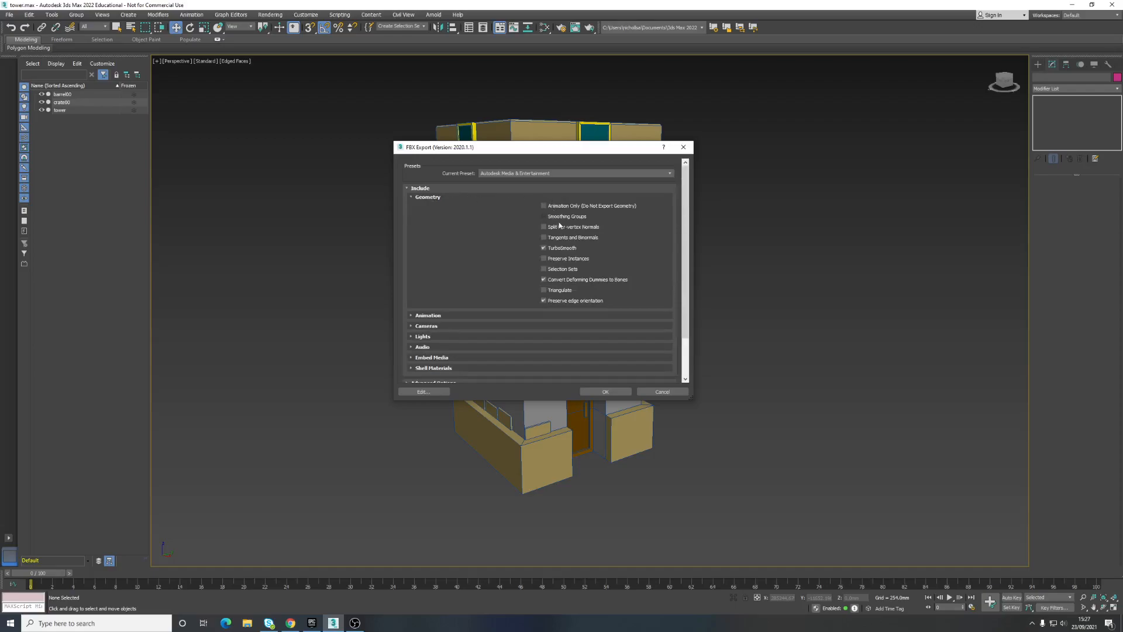
pyautogui.click(542, 249)
pyautogui.scroll(-1, 683, 224)
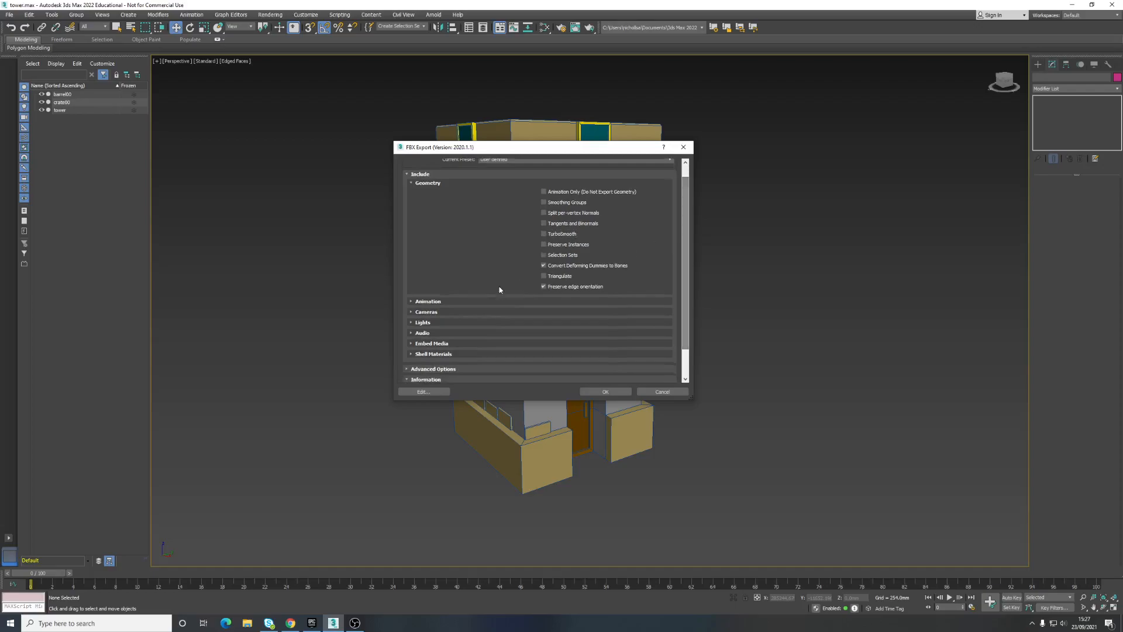
pyautogui.click(413, 302)
pyautogui.click(415, 310)
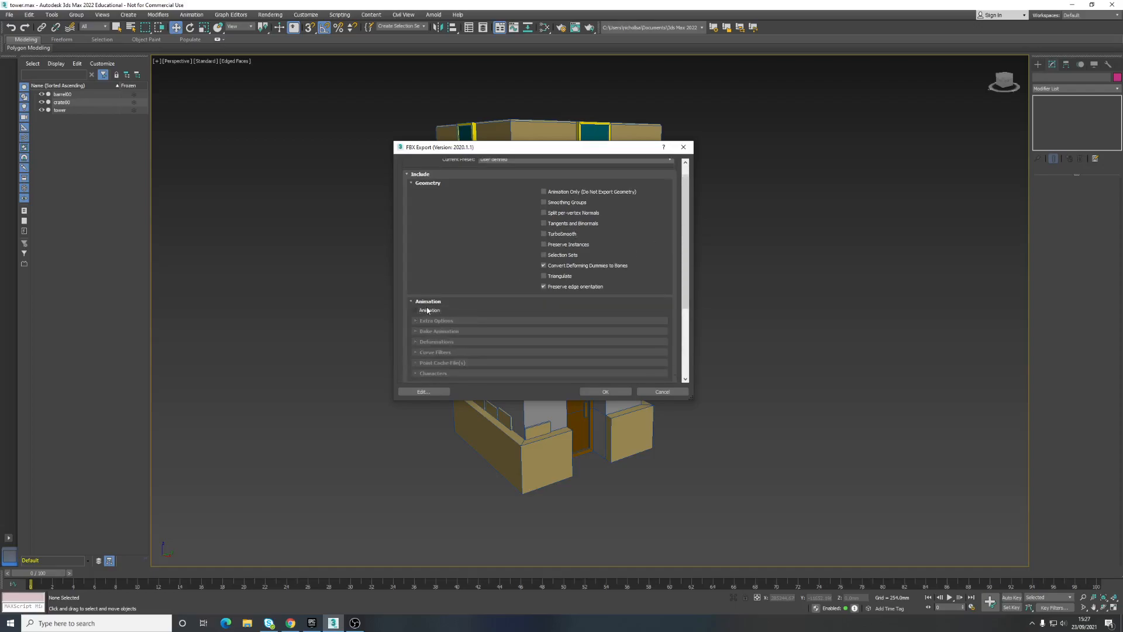
pyautogui.scroll(-3, 418, 309)
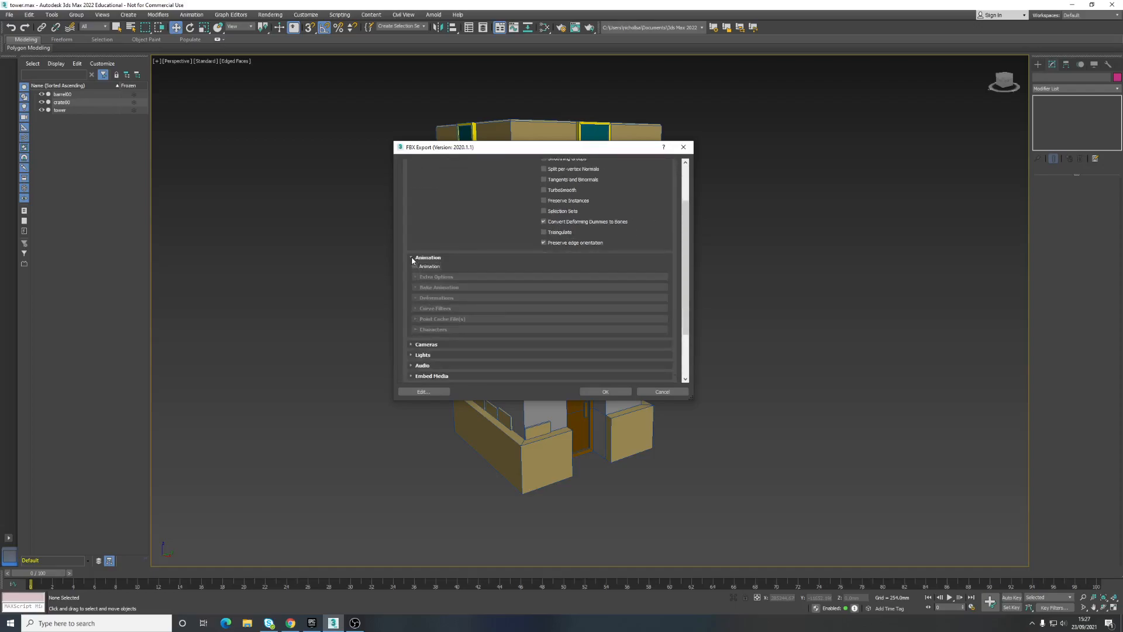
pyautogui.click(413, 259)
# Review the Cameras, Lights, Embed Media and Shell Materials options, then export the FBX with Embed Media enabled.
pyautogui.click(414, 279)
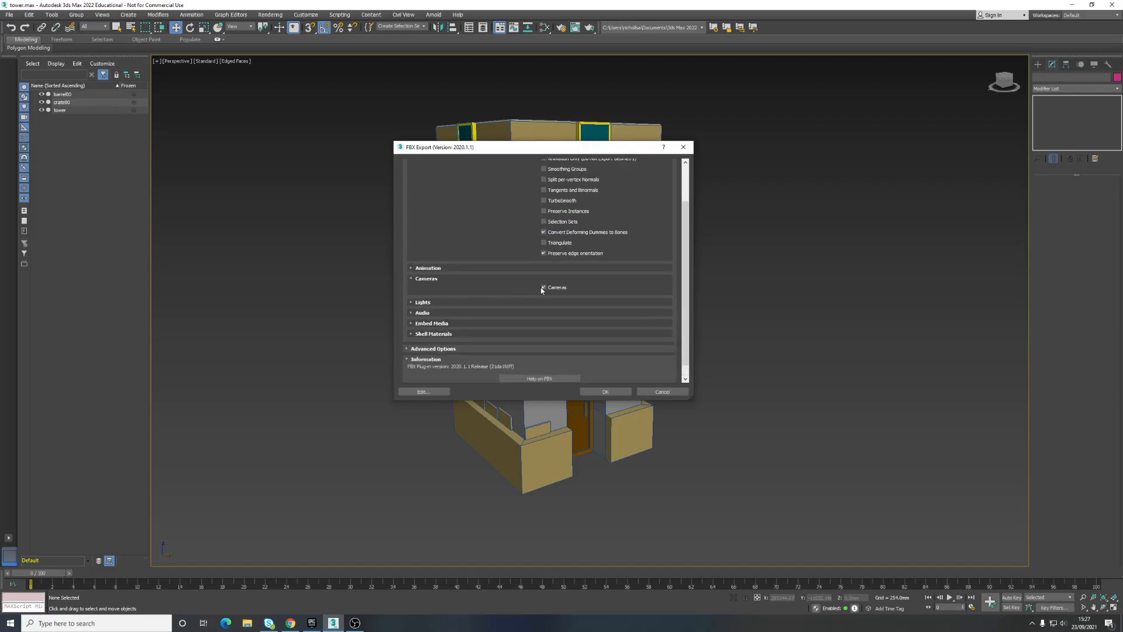
pyautogui.click(419, 279)
pyautogui.click(417, 289)
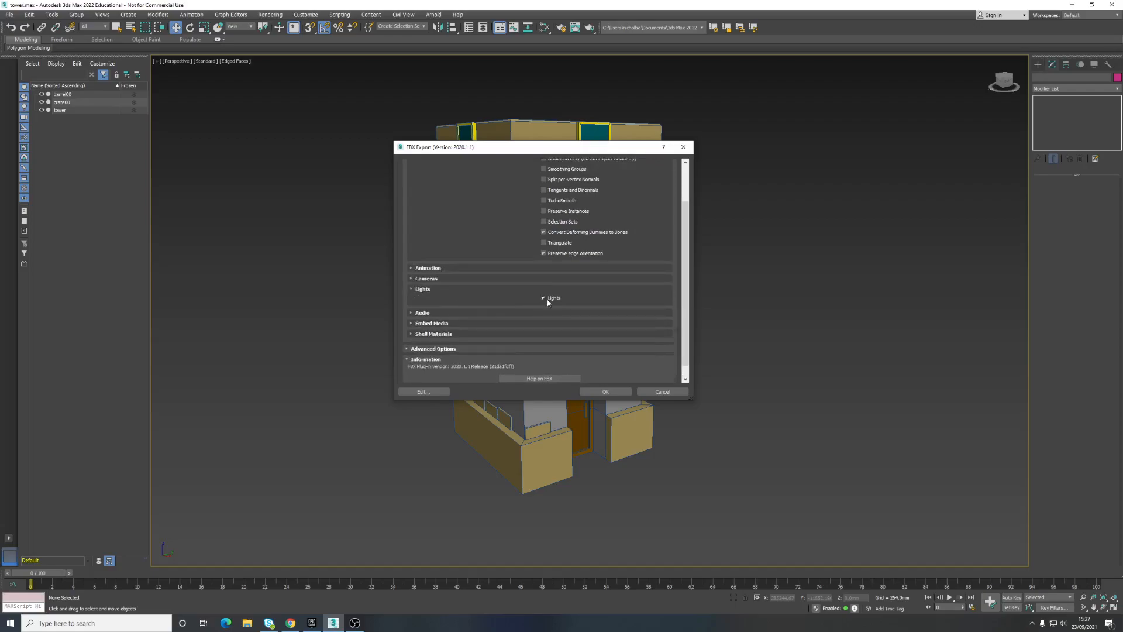
pyautogui.click(417, 289)
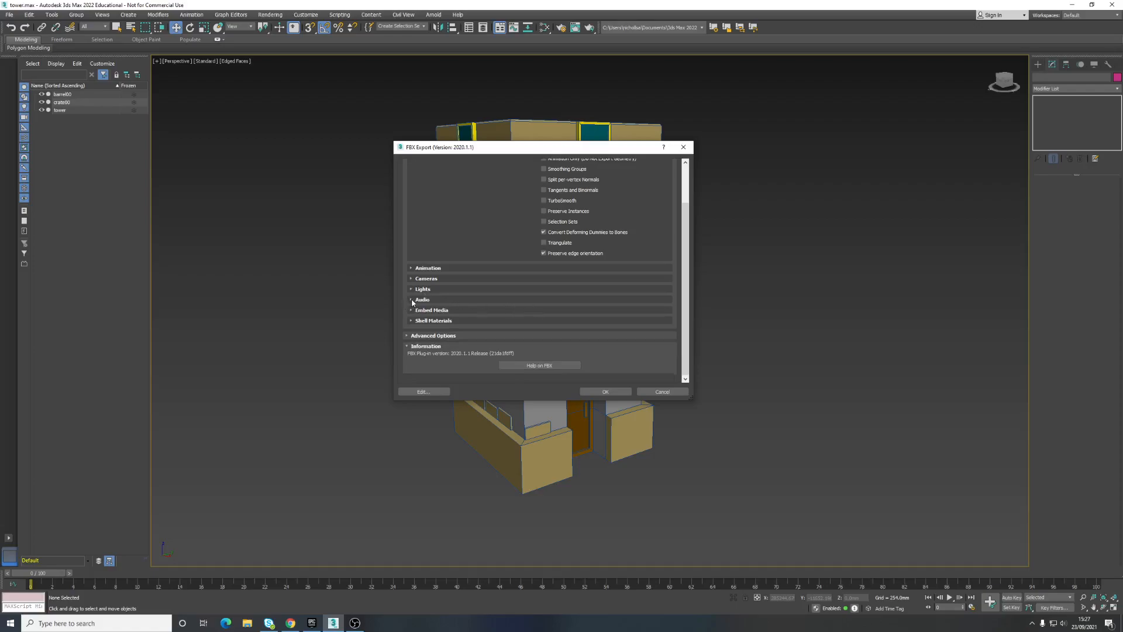
pyautogui.click(411, 313)
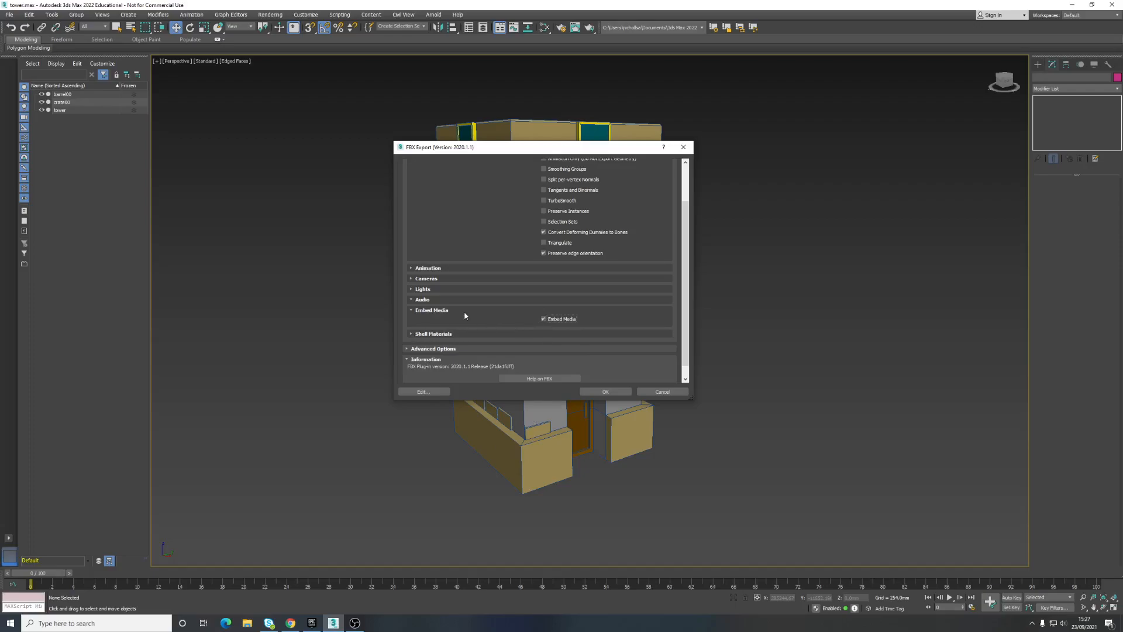
pyautogui.scroll(-1, 434, 328)
pyautogui.click(412, 320)
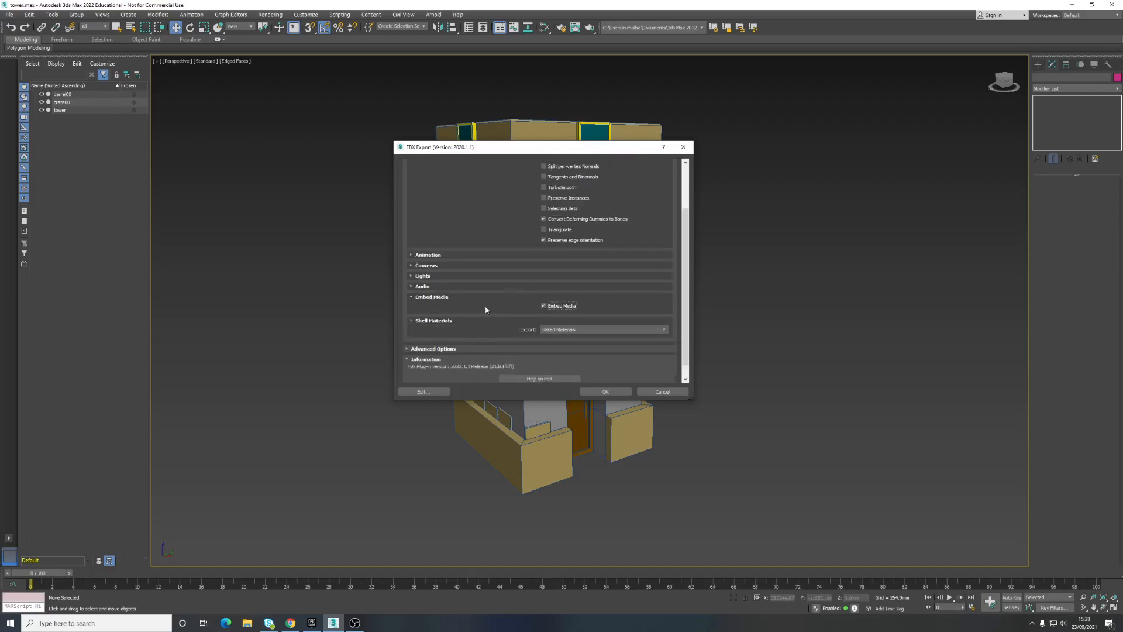
pyautogui.click(418, 322)
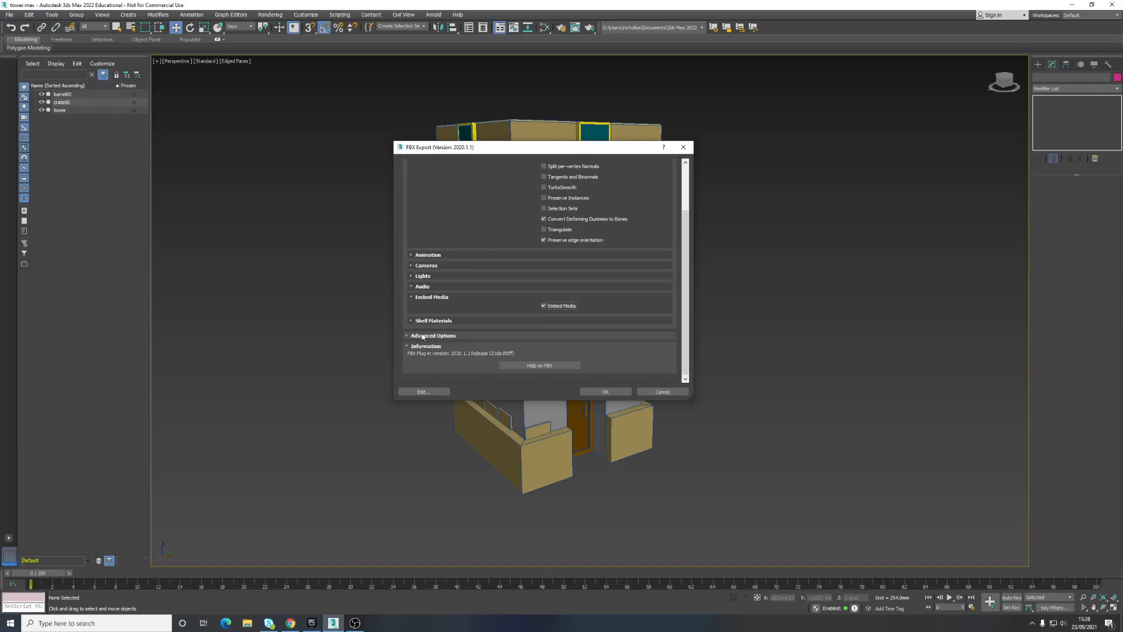
pyautogui.click(607, 392)
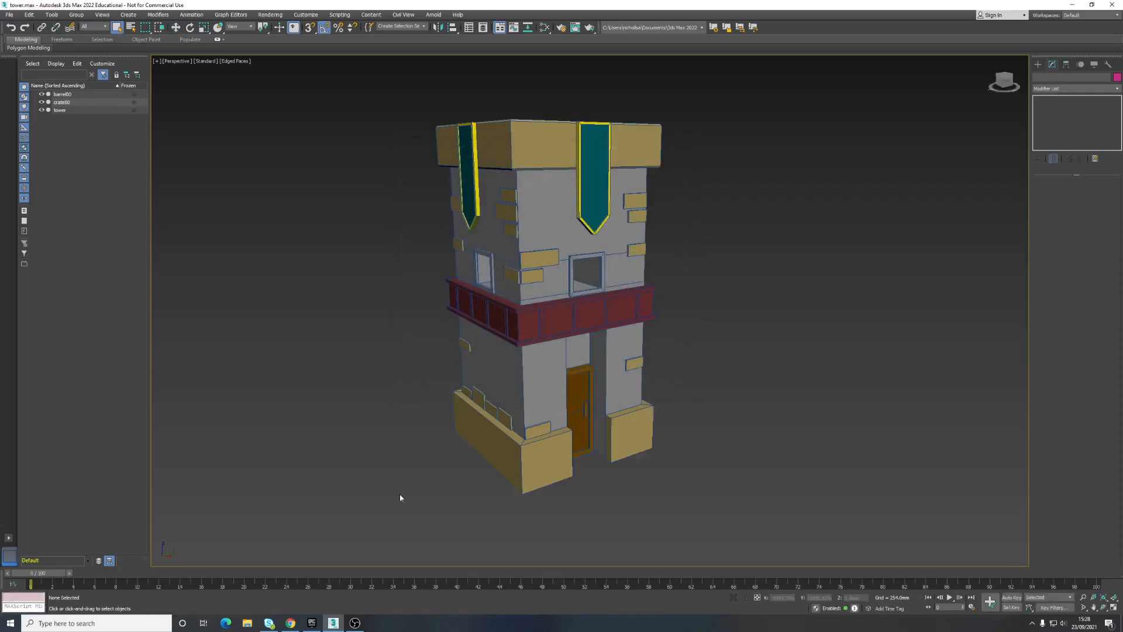
# Switch to File Explorer, check the Desktop for the exported tower file, and return to 3ds Max.
pyautogui.click(247, 622)
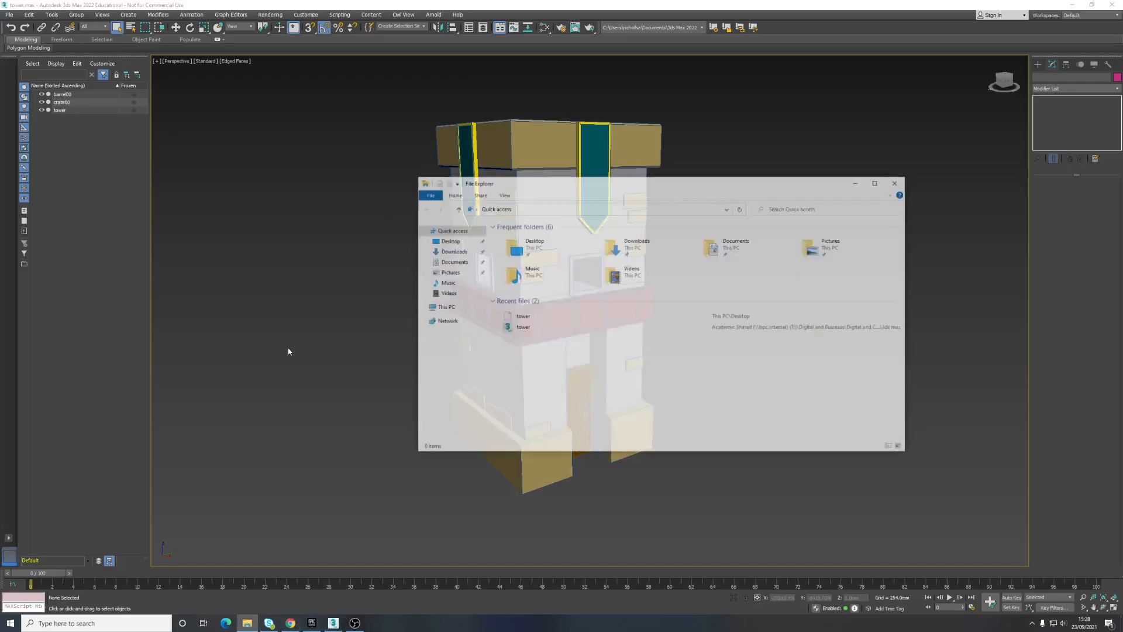
pyautogui.click(442, 307)
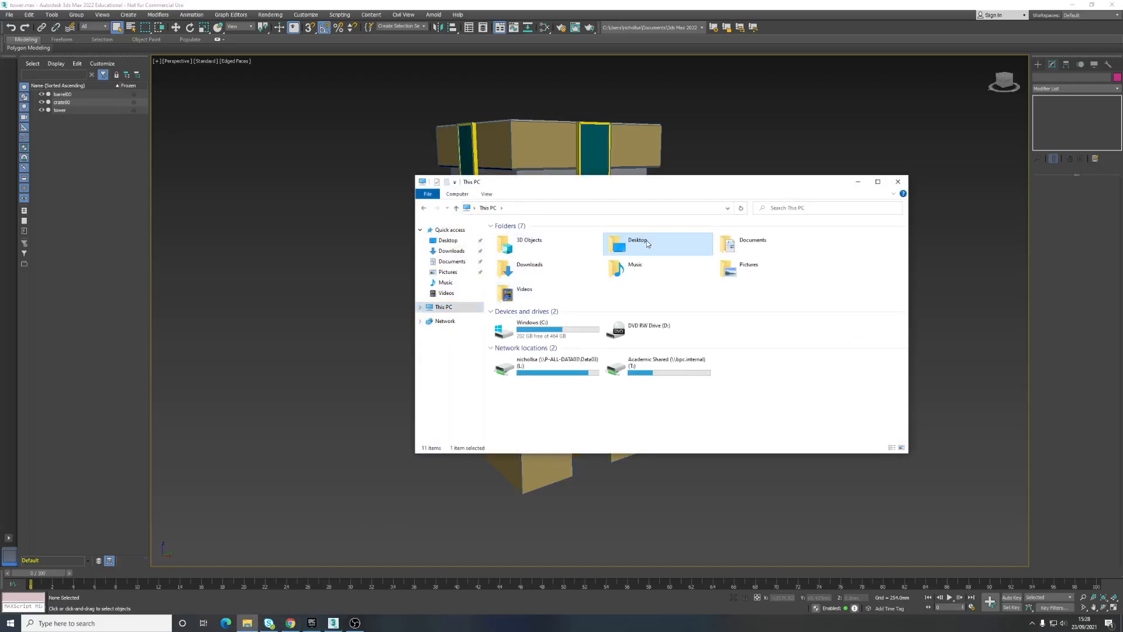
pyautogui.doubleClick(628, 245)
pyautogui.click(515, 292)
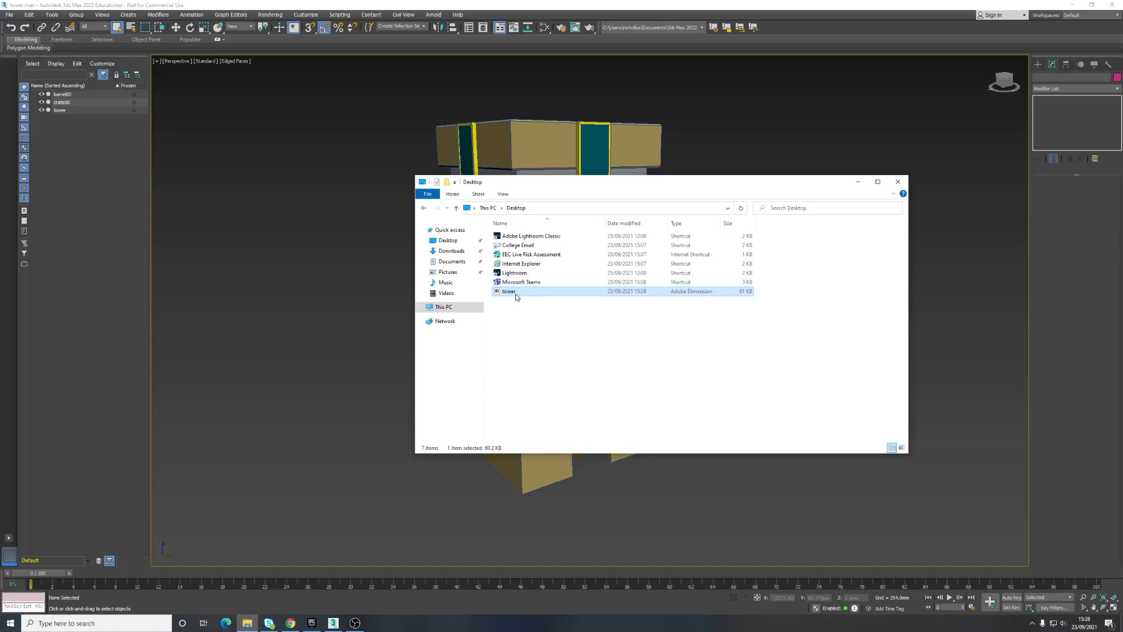
pyautogui.rightClick(509, 294)
pyautogui.click(501, 306)
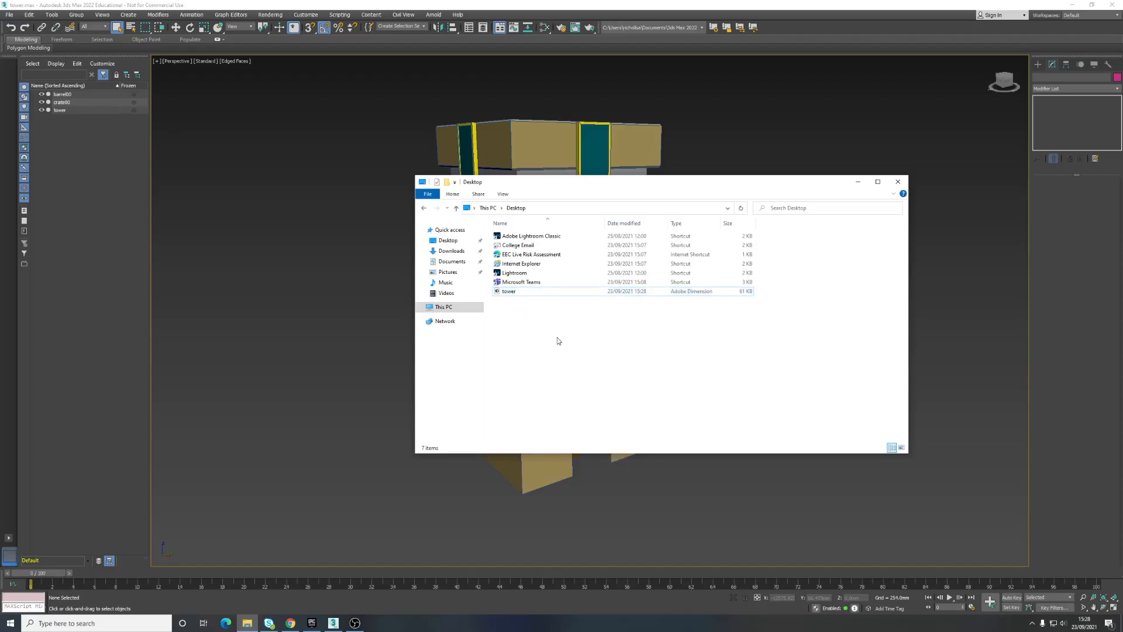
pyautogui.click(364, 348)
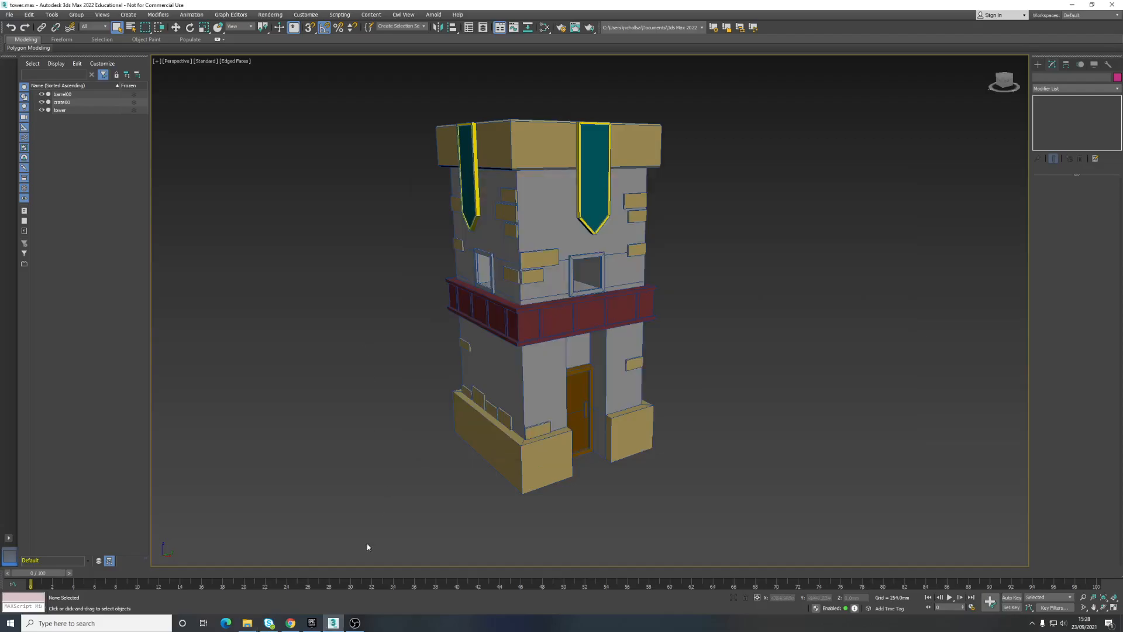